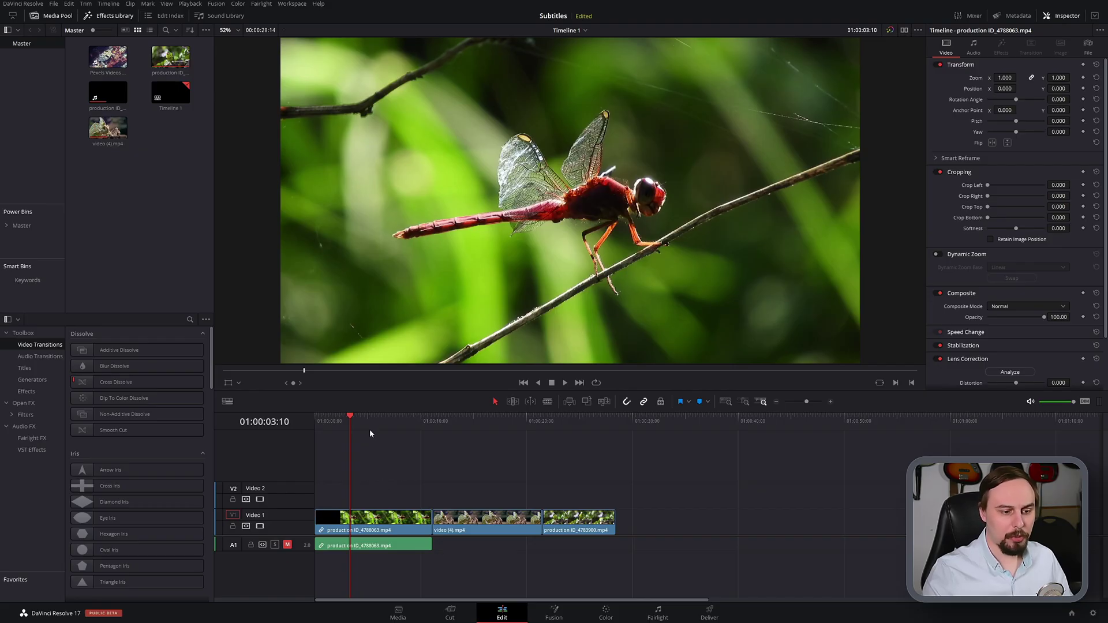
- Preview the chameleon shot, then return to the start of the dragonfly shot
{"action": "left_click", "coordinate": [479, 416]}
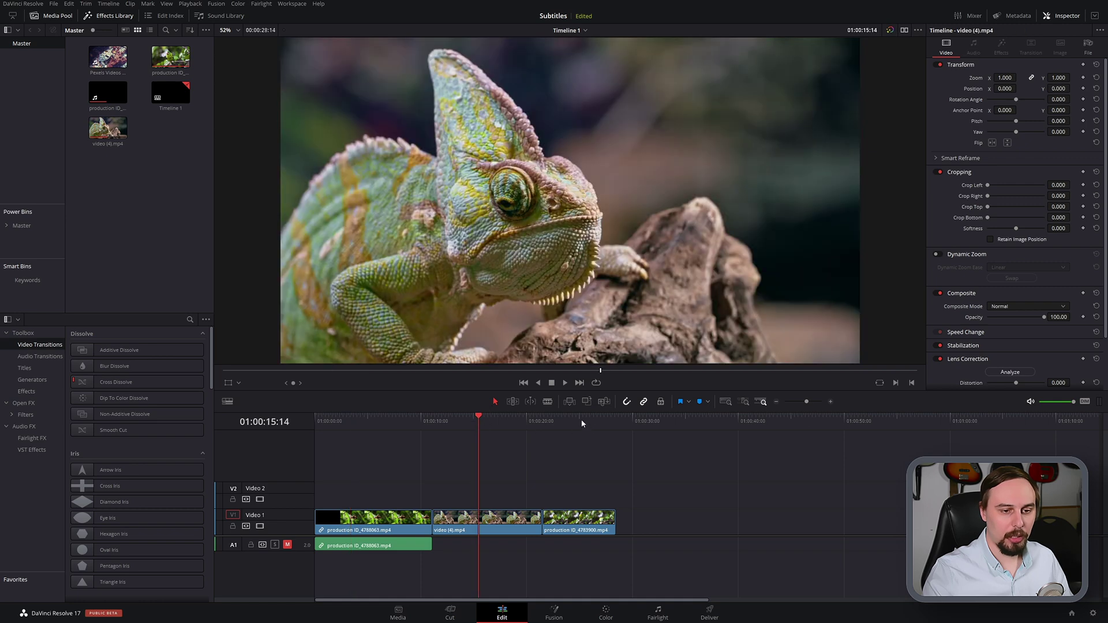
{"action": "left_click", "coordinate": [582, 420]}
{"action": "left_click", "coordinate": [360, 426]}
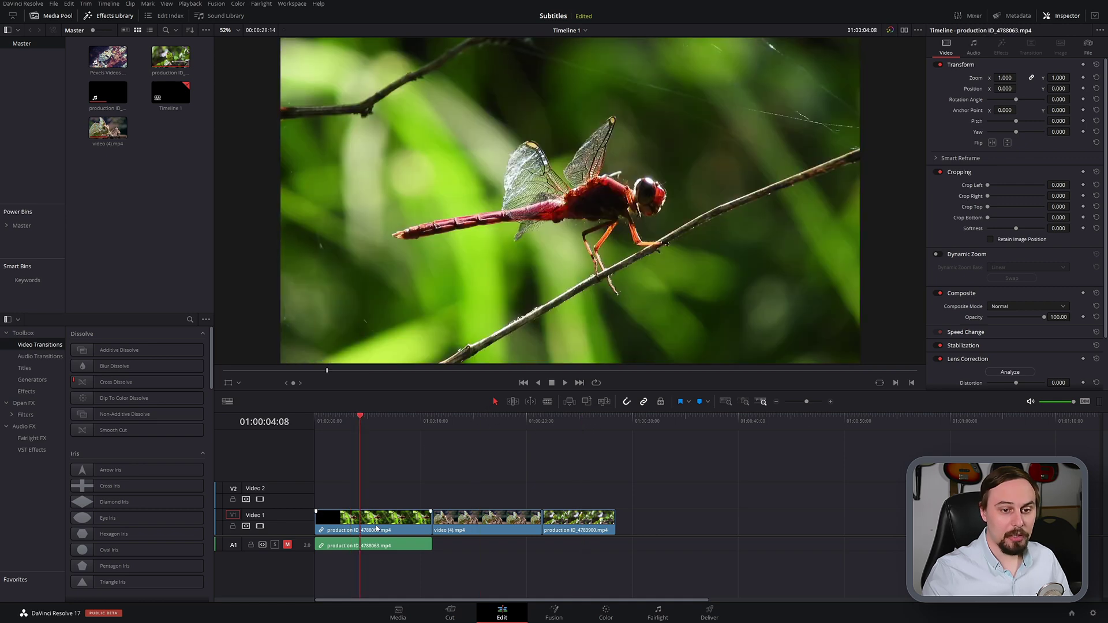
- Add a Subtitle 1 track and select its ST1 header in the Inspector
{"action": "right_click", "coordinate": [283, 501]}
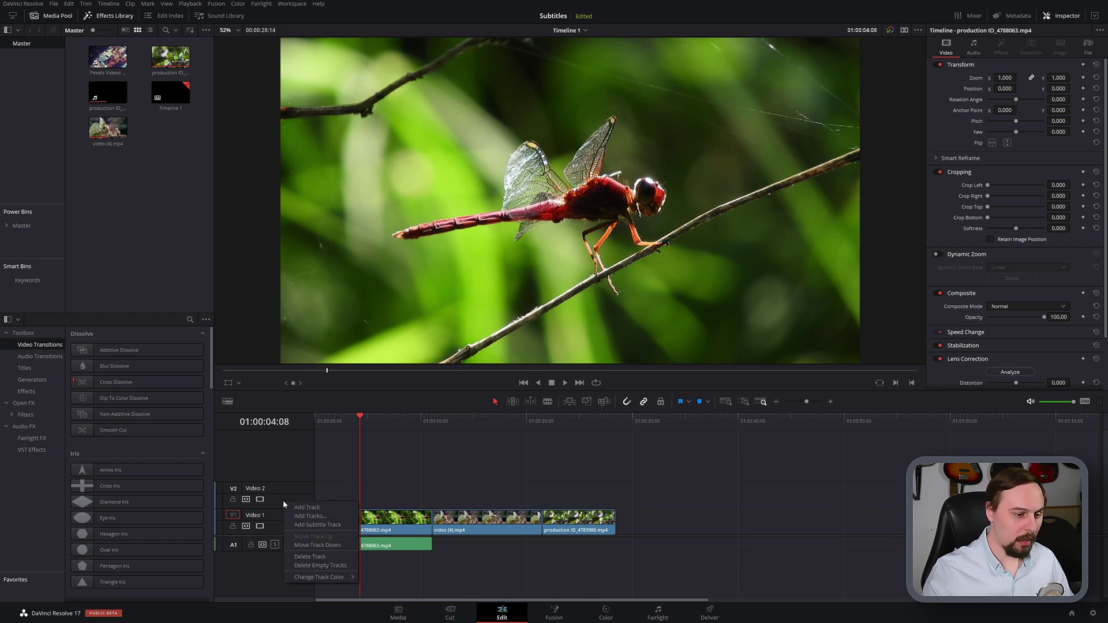
{"action": "left_click", "coordinate": [318, 524]}
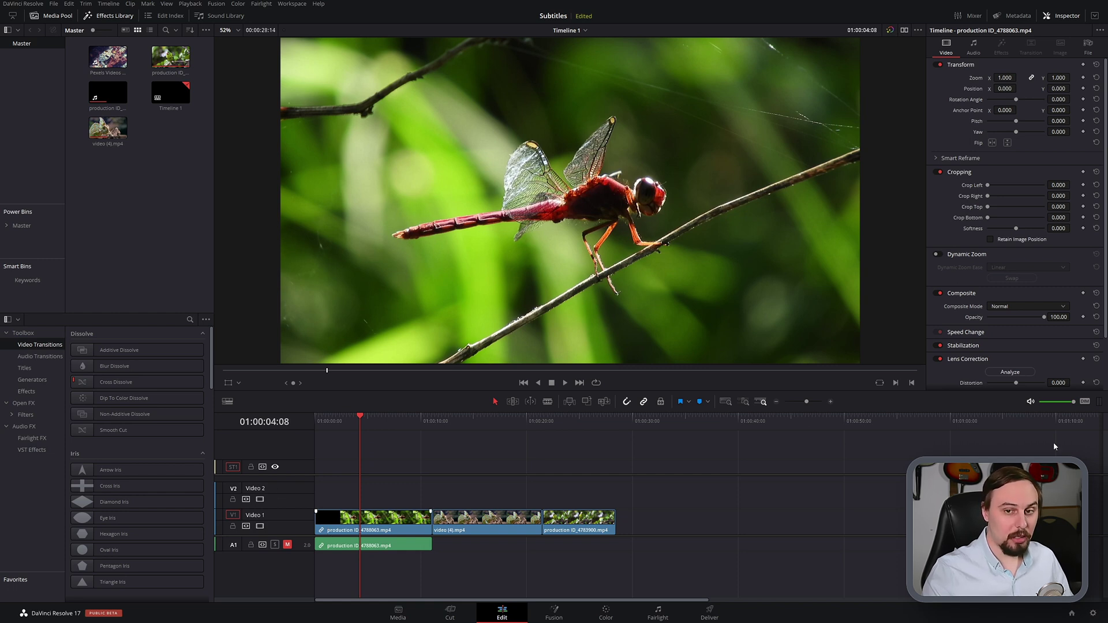
{"action": "left_click", "coordinate": [297, 471]}
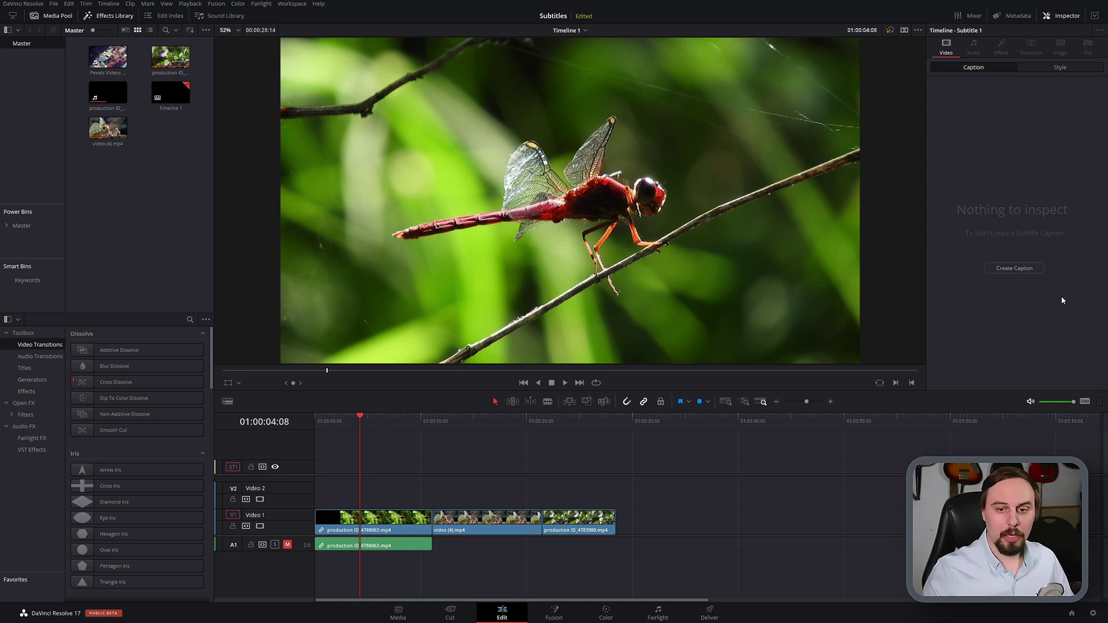
- Create a placeholder 'Subtitle' caption on ST1 spanning 01:00:02:08 to 01:00:07:08
{"action": "left_click", "coordinate": [1014, 269]}
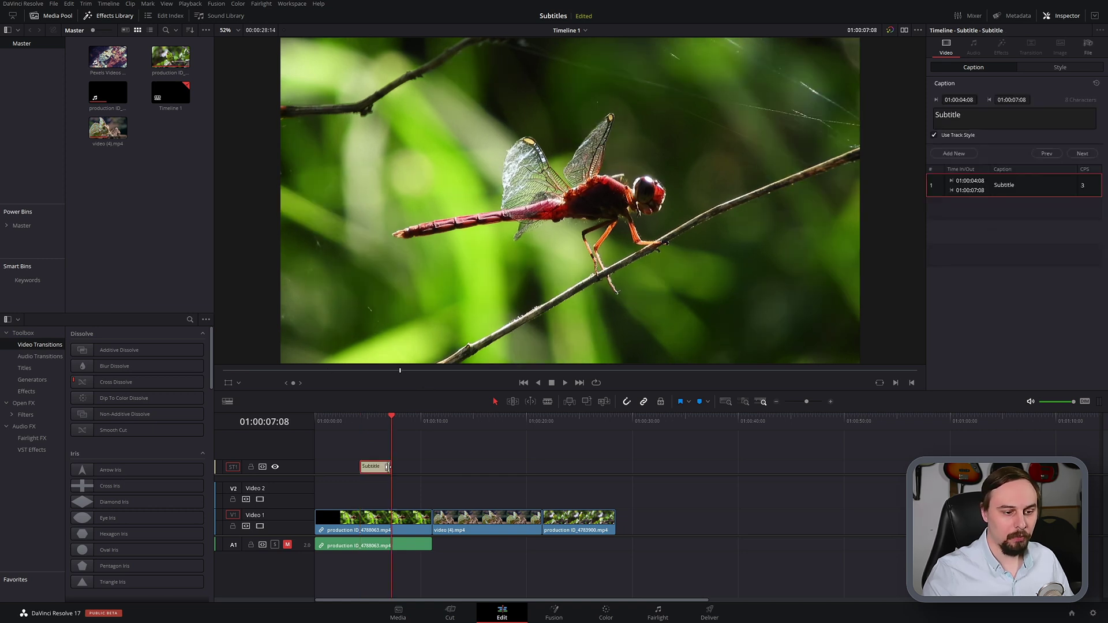
{"action": "left_click_drag", "start_coordinate": [379, 473], "coordinate": [364, 474]}
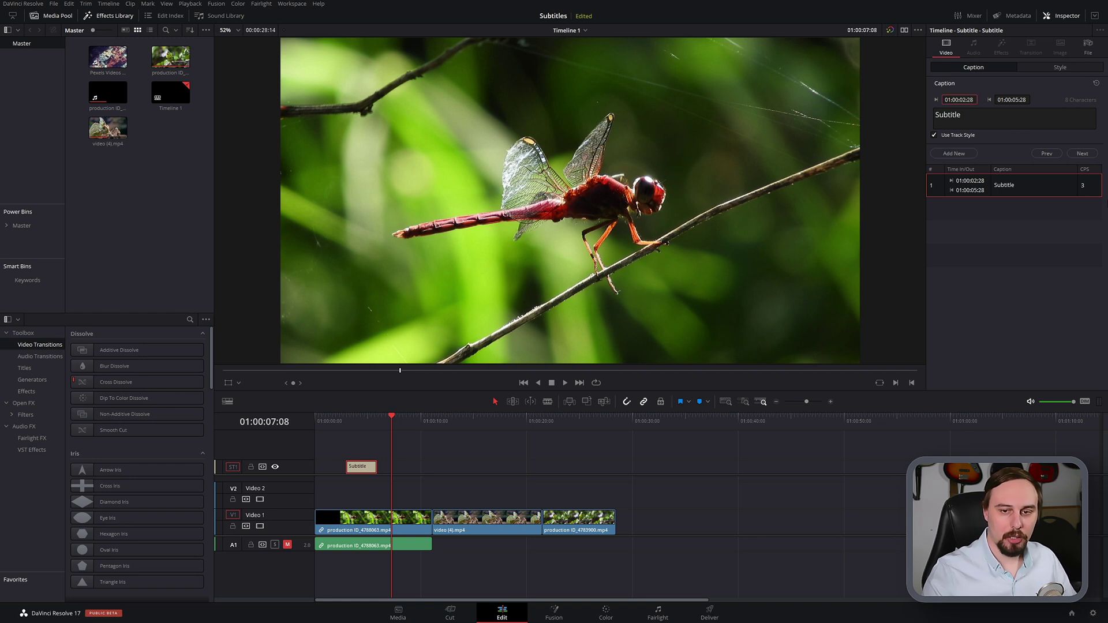
{"action": "scroll", "coordinate": [968, 99], "scroll_direction": "up", "scroll_amount": 3}
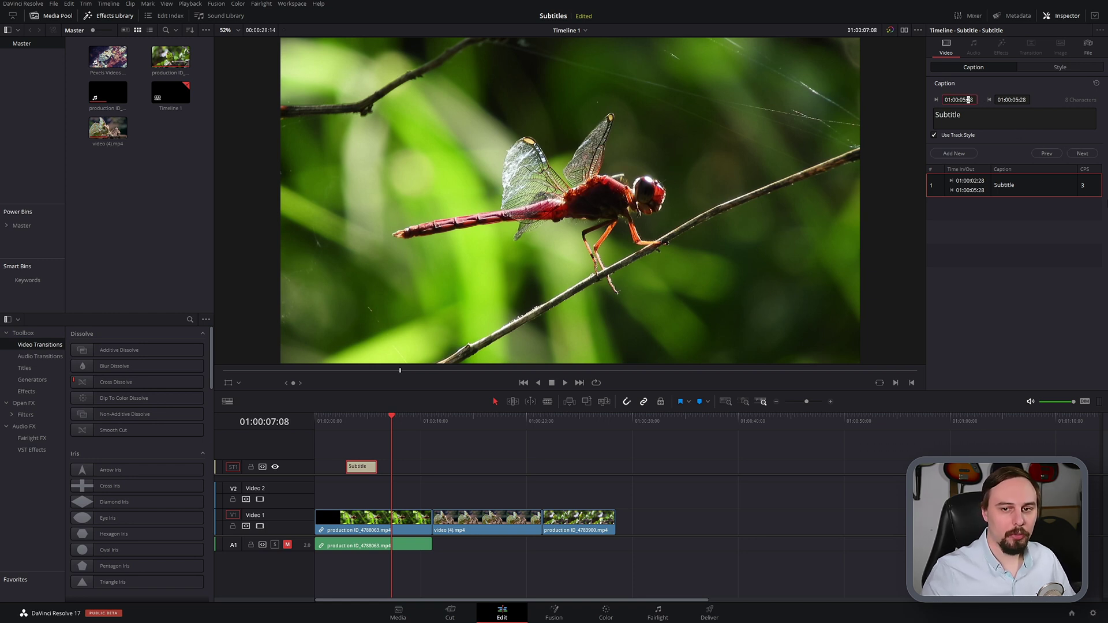
{"action": "scroll", "coordinate": [968, 99], "scroll_direction": "down", "scroll_amount": 3}
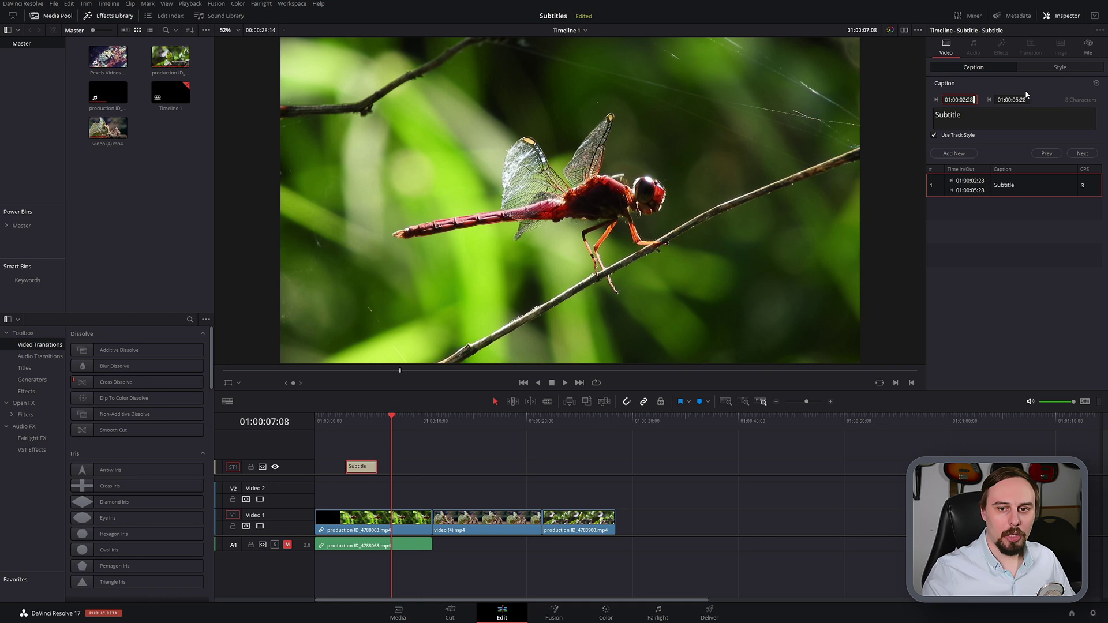
{"action": "scroll", "coordinate": [1017, 99], "scroll_direction": "up", "scroll_amount": 2}
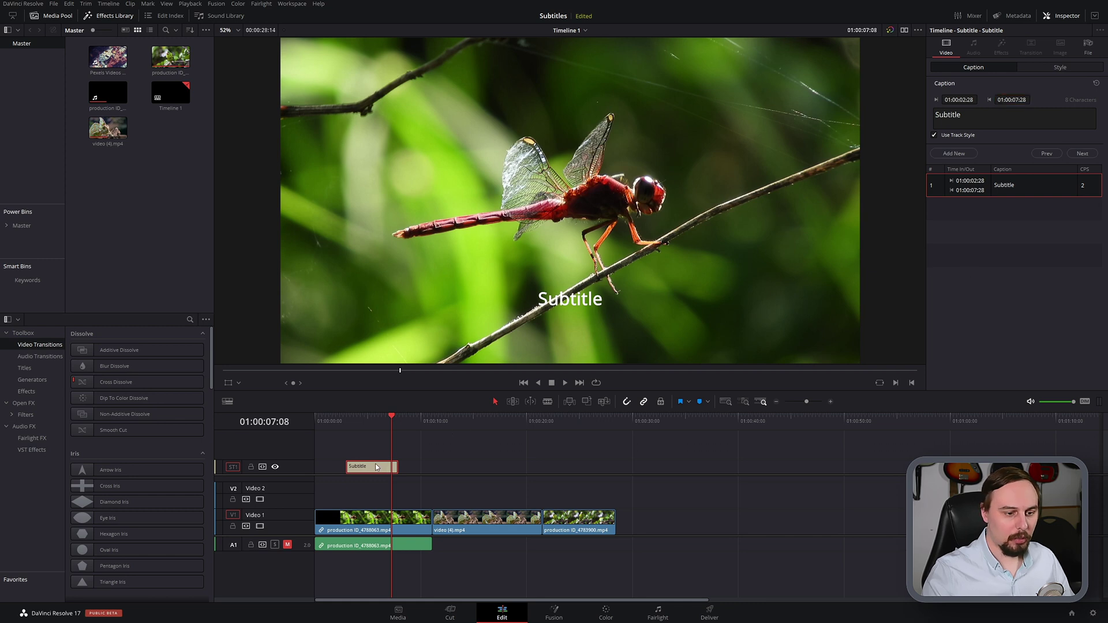
{"action": "mouse_move", "coordinate": [367, 460]}
{"action": "left_mouse_down"}
{"action": "mouse_move", "coordinate": [359, 467]}
{"action": "mouse_move", "coordinate": [384, 474]}
{"action": "mouse_move", "coordinate": [369, 474]}
{"action": "left_mouse_up"}
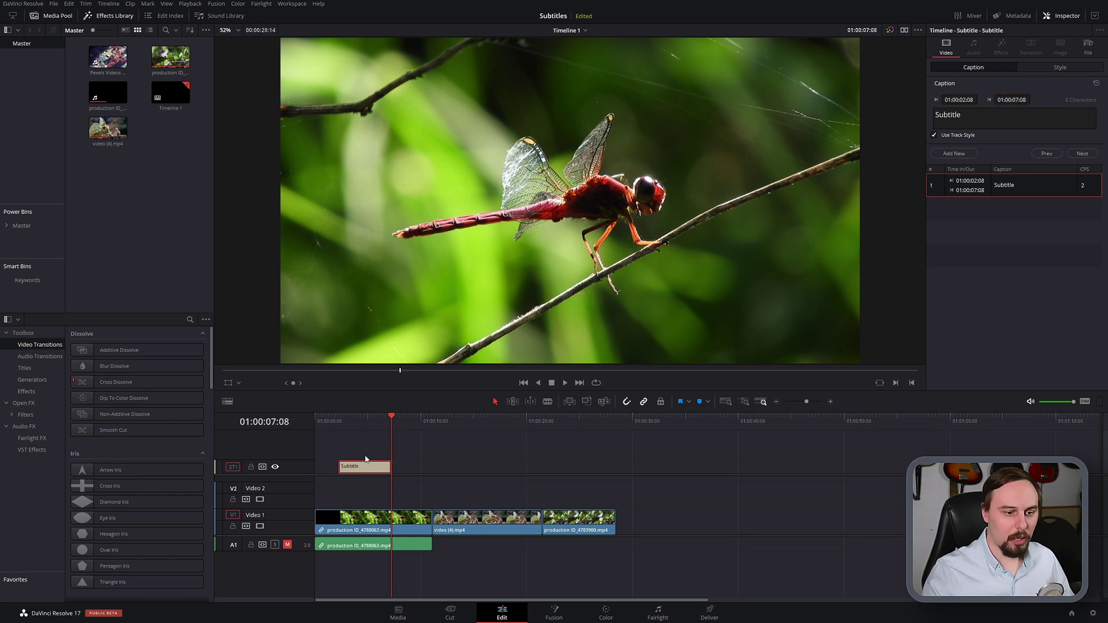
{"action": "left_click", "coordinate": [361, 417]}
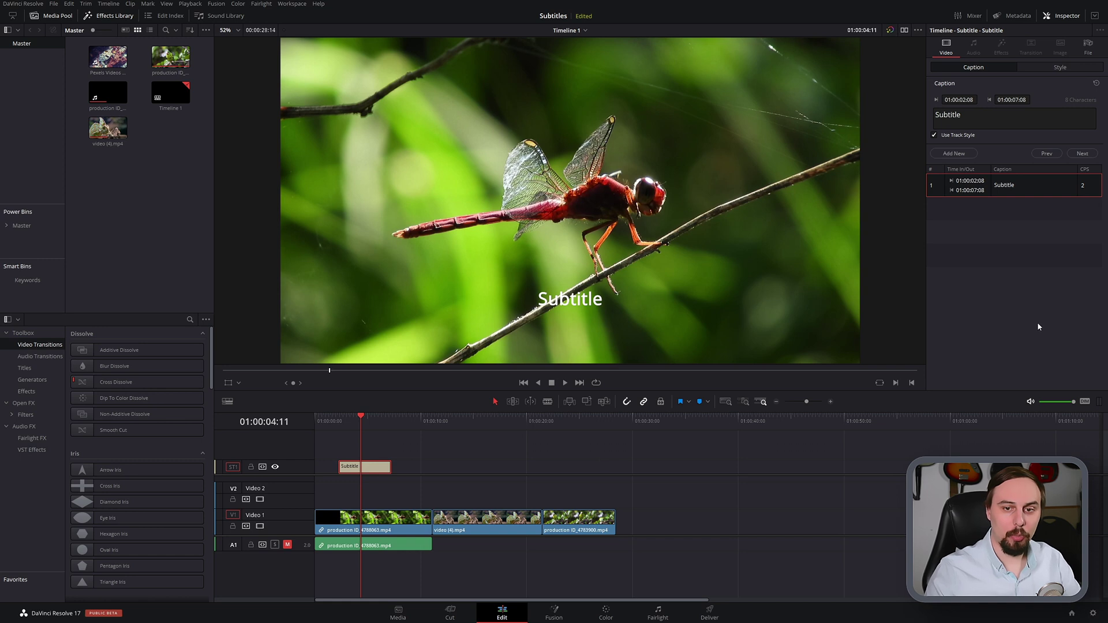
- Replace the placeholder caption text with 'Dragonfly' and view it over the dragonfly shot
{"action": "double_click", "coordinate": [972, 113]}
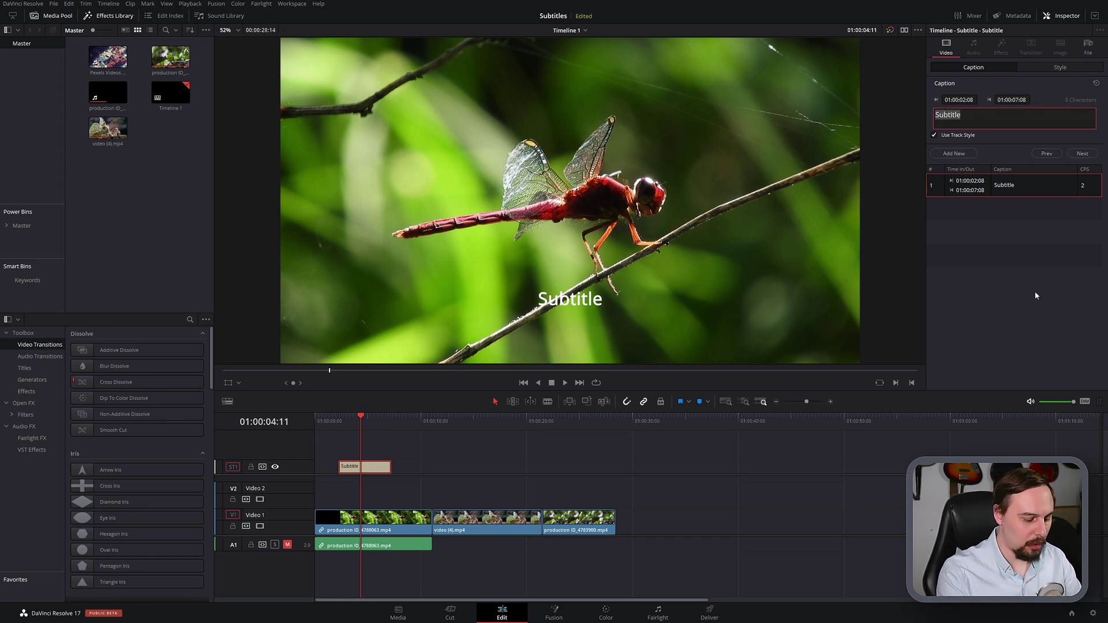
{"action": "key", "text": "q"}
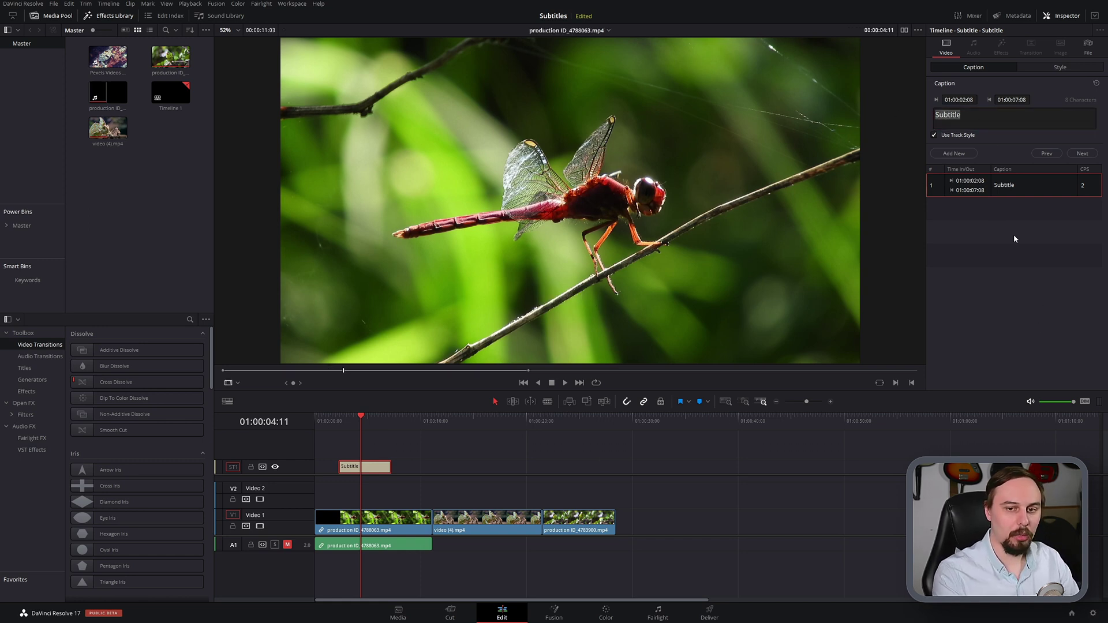
{"action": "left_click_drag", "start_coordinate": [962, 114], "coordinate": [907, 115]}
{"action": "type", "text": "Drago"}
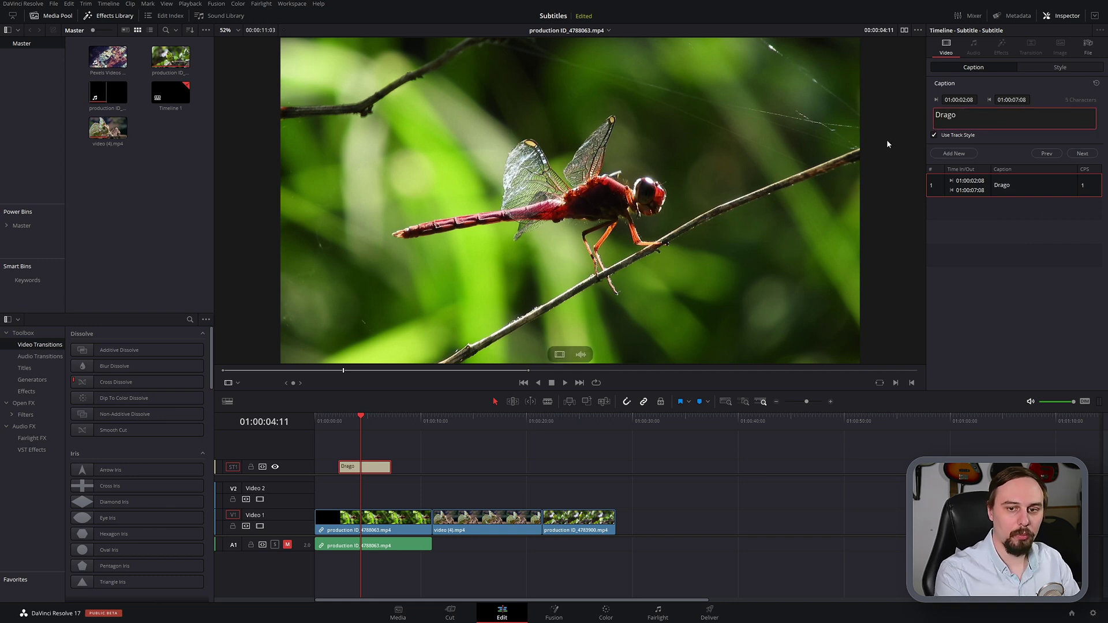
{"action": "type", "text": "nfly"}
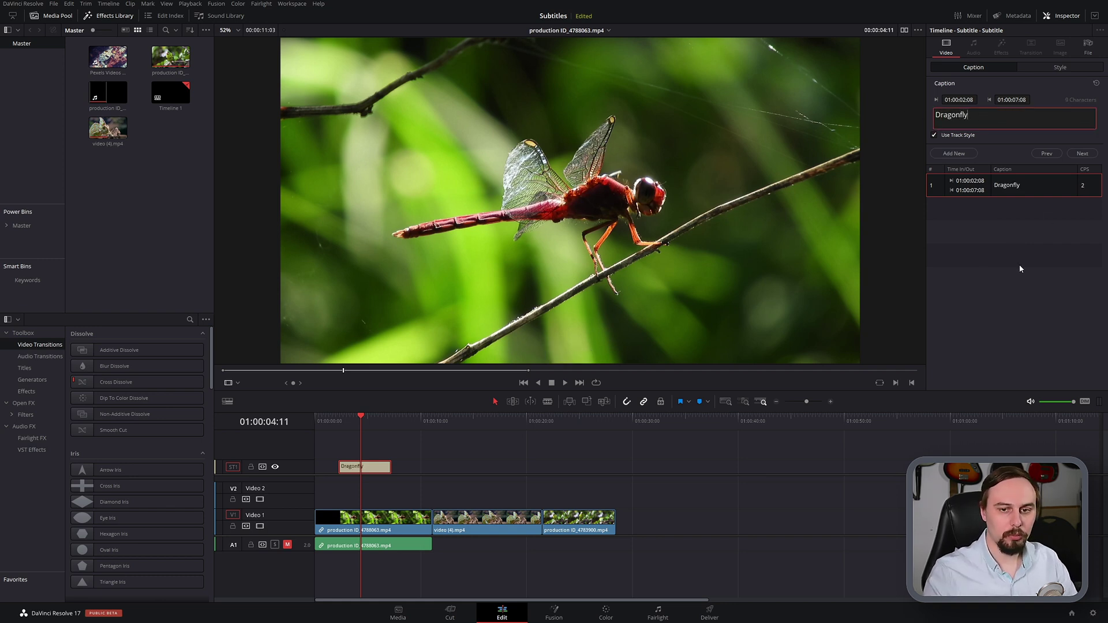
{"action": "left_click", "coordinate": [358, 418]}
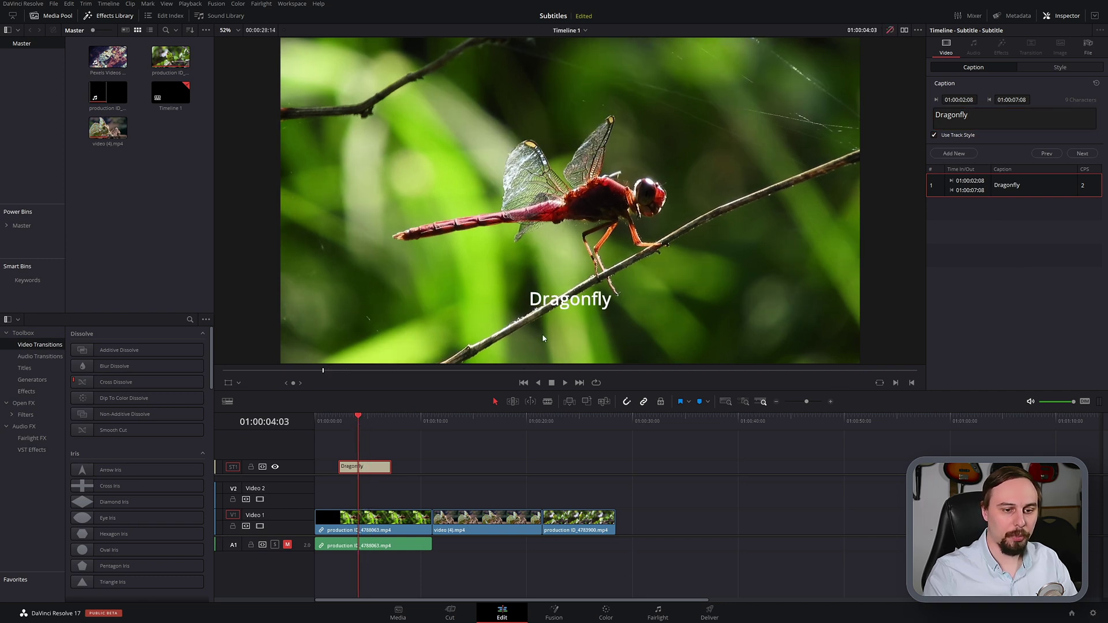
- Set the Dragonfly caption's character colour to magenta (#ff18ec) in the Style settings
{"action": "left_click", "coordinate": [1060, 68]}
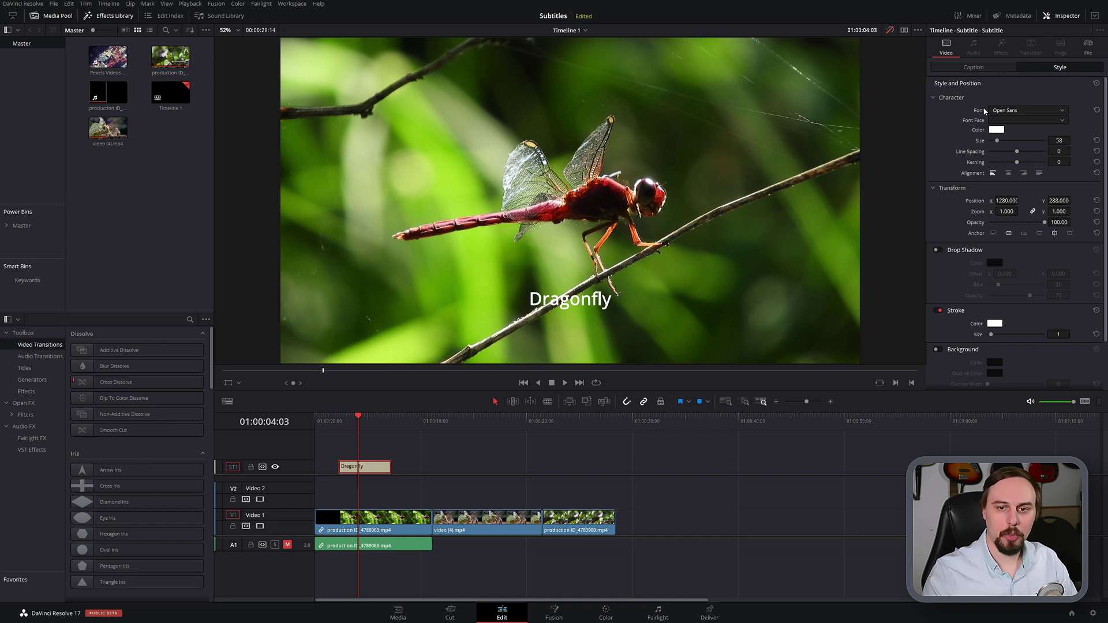
{"action": "left_click", "coordinate": [995, 130]}
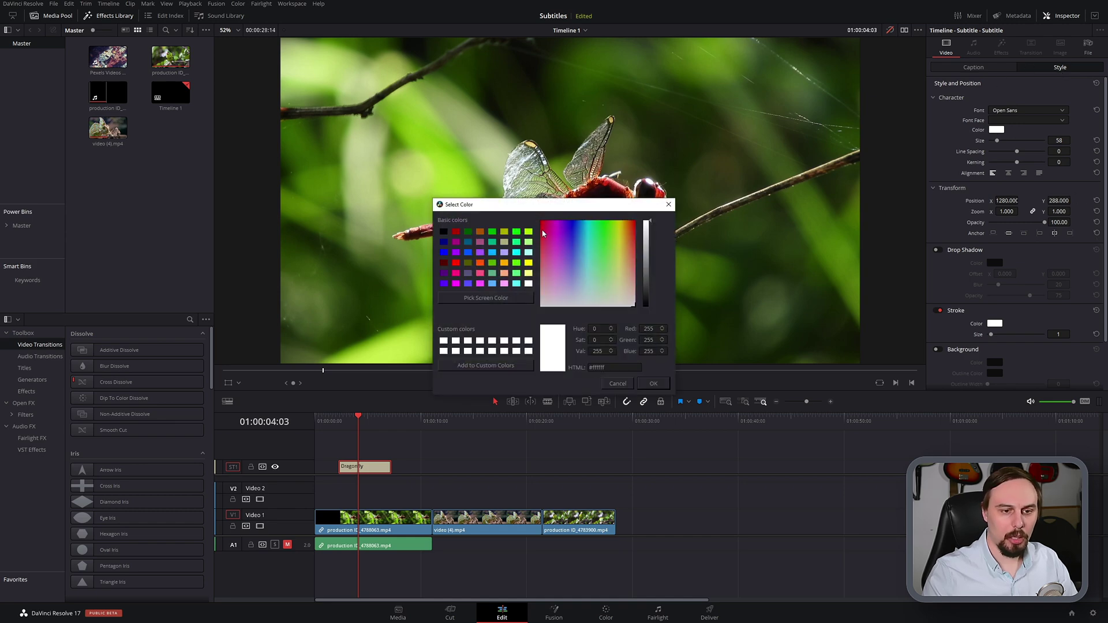
{"action": "left_click", "coordinate": [554, 229]}
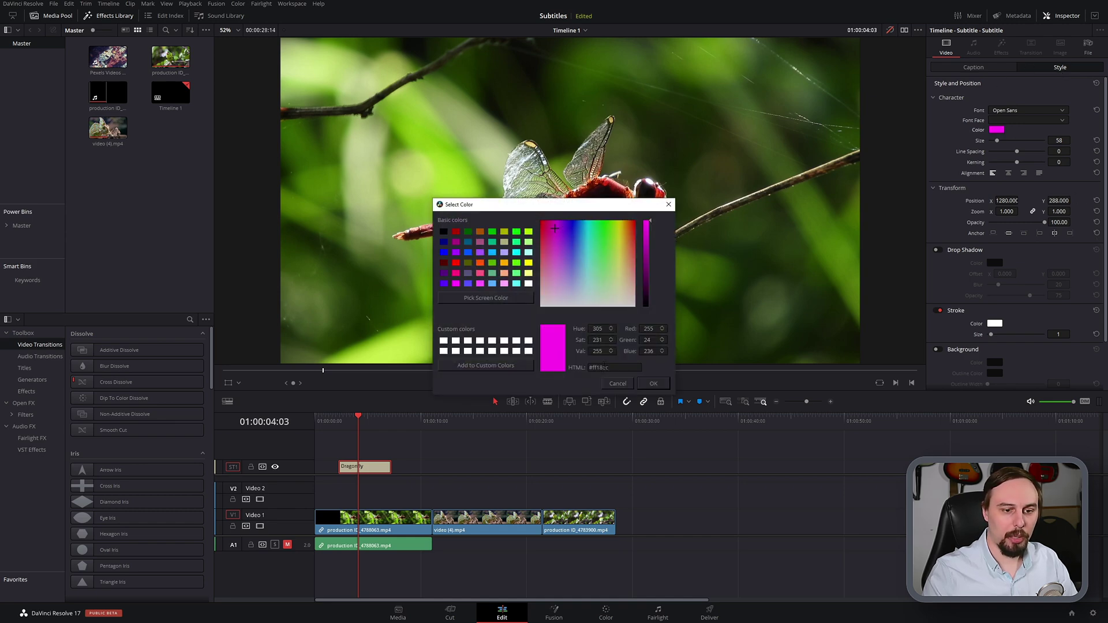
{"action": "left_click", "coordinate": [653, 384]}
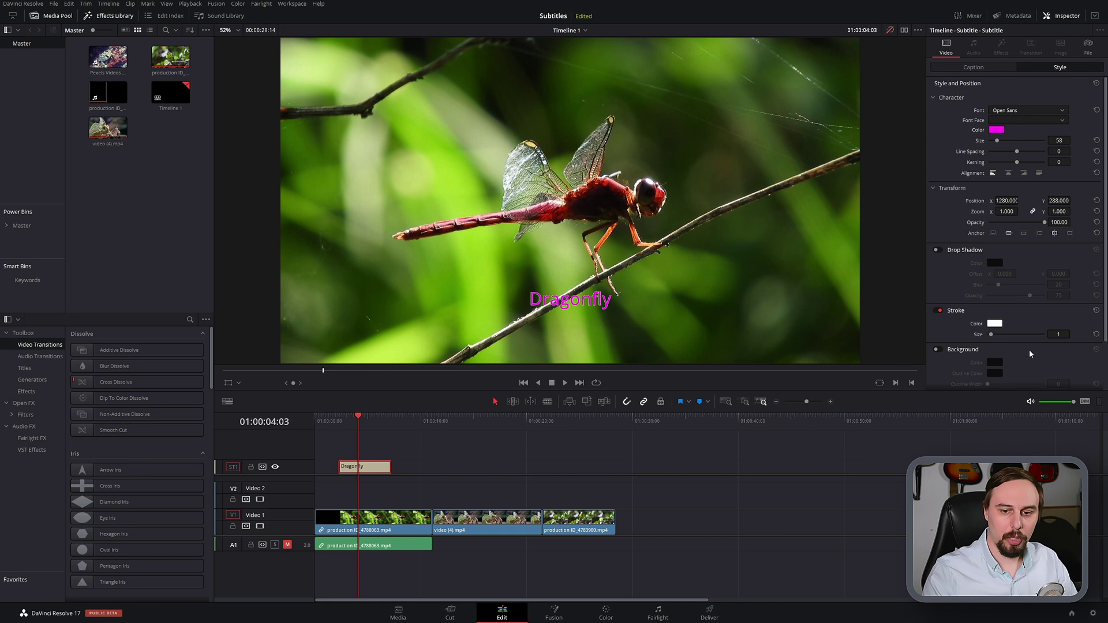
- Set the Dragonfly caption's stroke size to 0, size to 91 and Position Y to 204
{"action": "mouse_move", "coordinate": [992, 335]}
{"action": "left_mouse_down"}
{"action": "mouse_move", "coordinate": [1038, 340]}
{"action": "mouse_move", "coordinate": [909, 348]}
{"action": "left_mouse_up"}
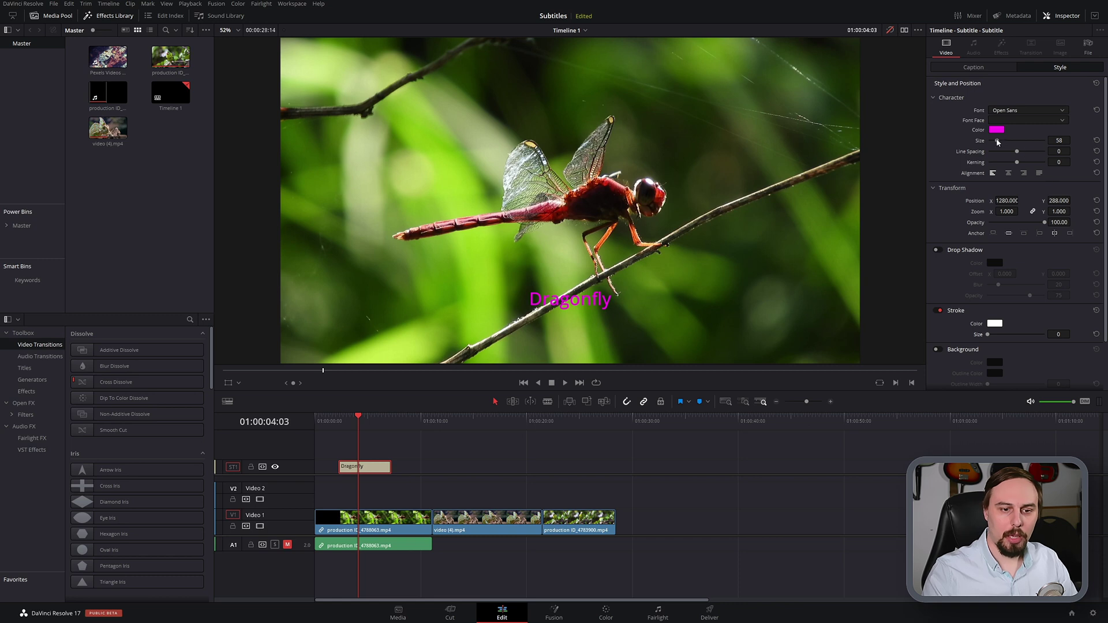
{"action": "left_click_drag", "start_coordinate": [997, 142], "coordinate": [1002, 141]}
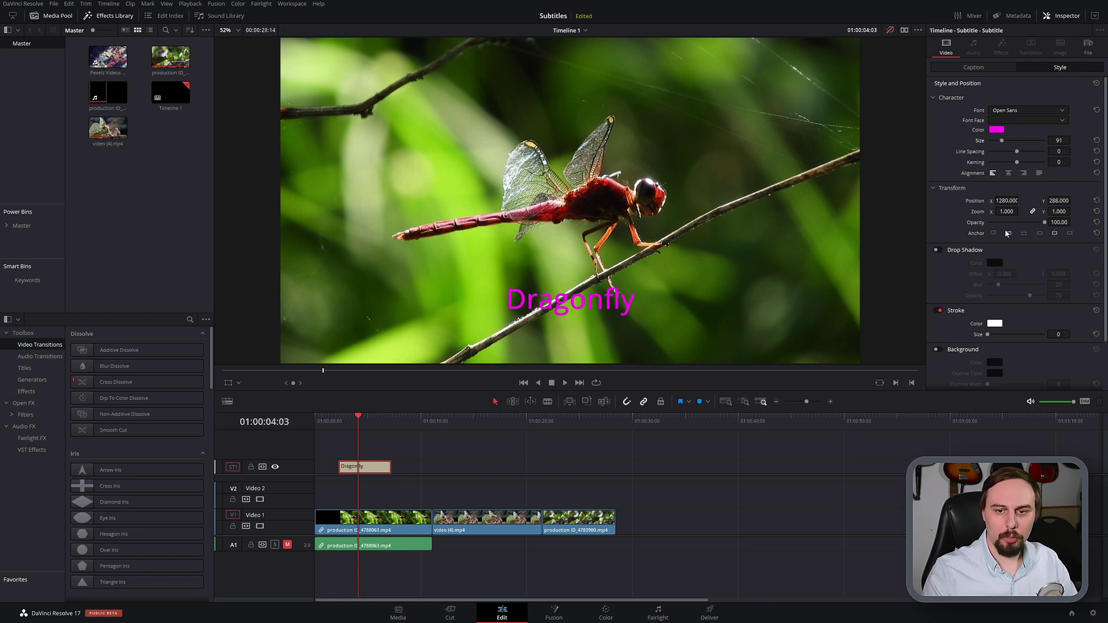
{"action": "left_click_drag", "start_coordinate": [1064, 201], "coordinate": [1061, 200]}
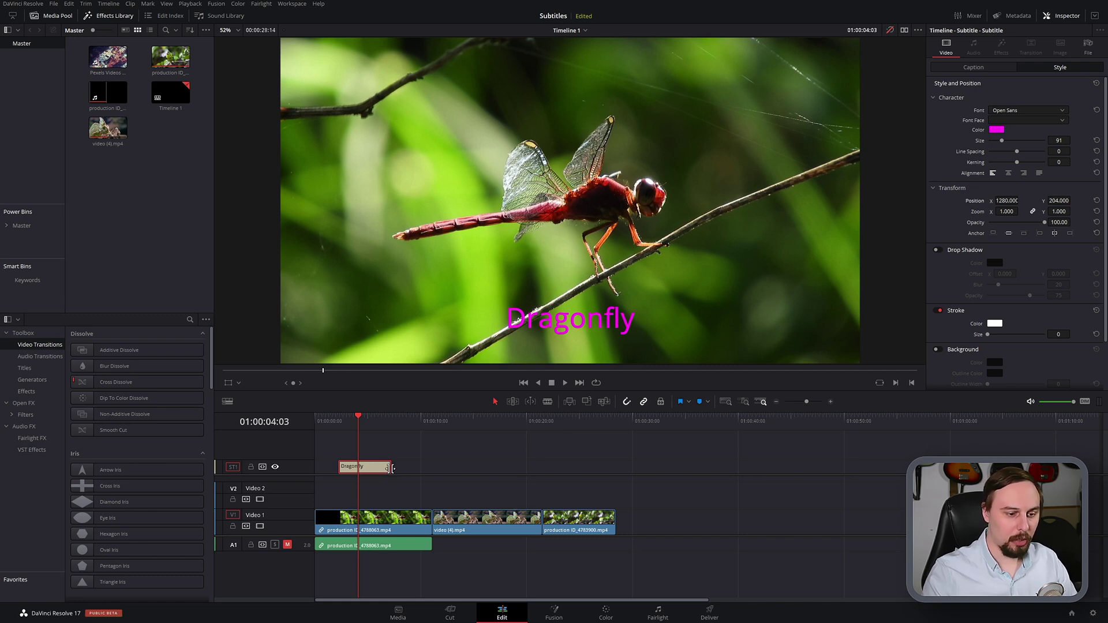
- Trim the Dragonfly caption clip shorter and move the playhead to the chameleon shot
{"action": "mouse_move", "coordinate": [392, 468]}
{"action": "left_mouse_down"}
{"action": "mouse_move", "coordinate": [485, 466]}
{"action": "mouse_move", "coordinate": [375, 467]}
{"action": "left_mouse_up"}
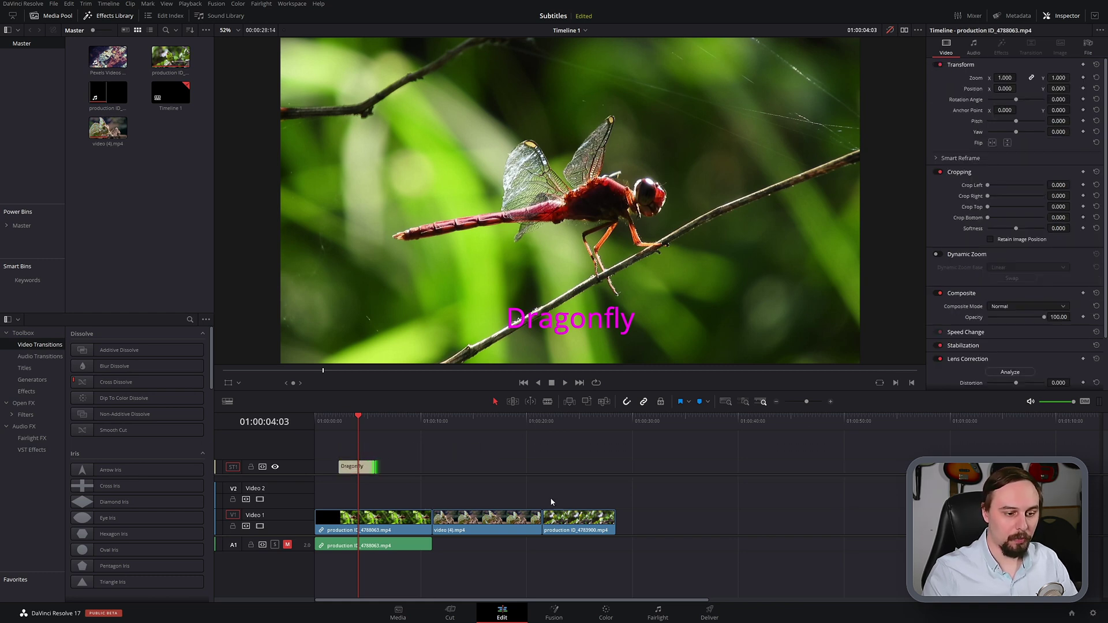
{"action": "left_click", "coordinate": [454, 421]}
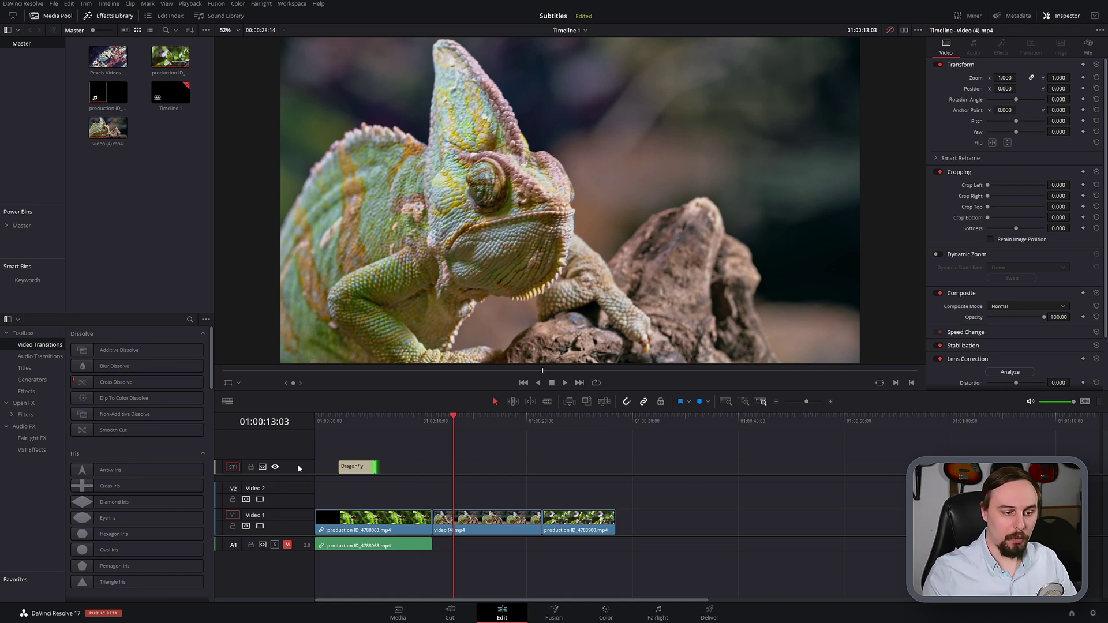
- Add a new caption at the playhead on Subtitle 1 reading 'Chameleon'
{"action": "left_click", "coordinate": [300, 470]}
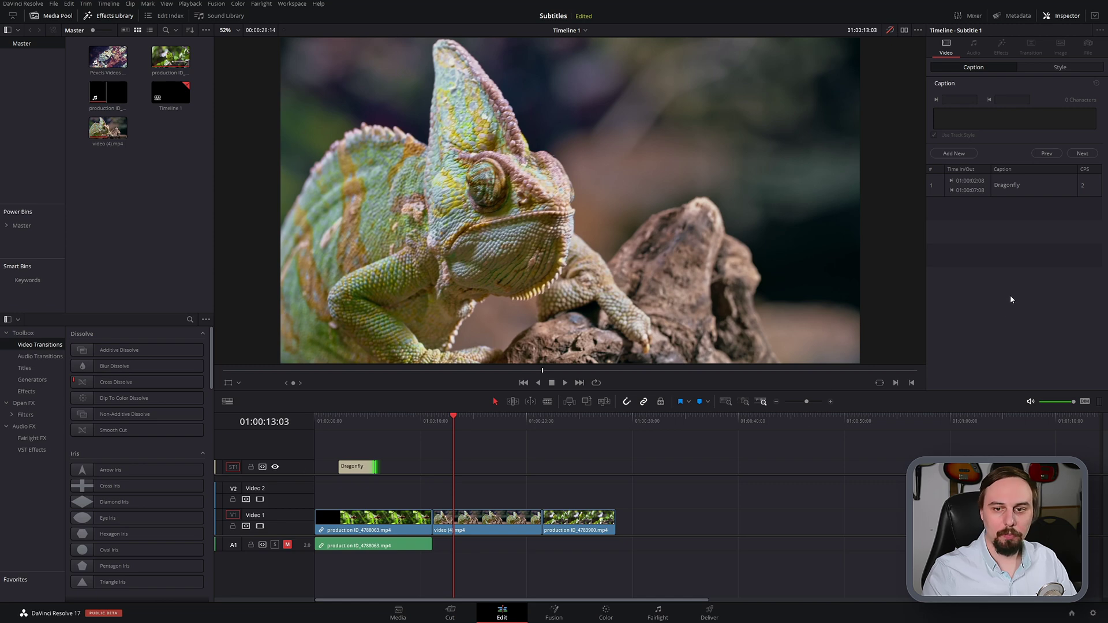
{"action": "left_click", "coordinate": [964, 154]}
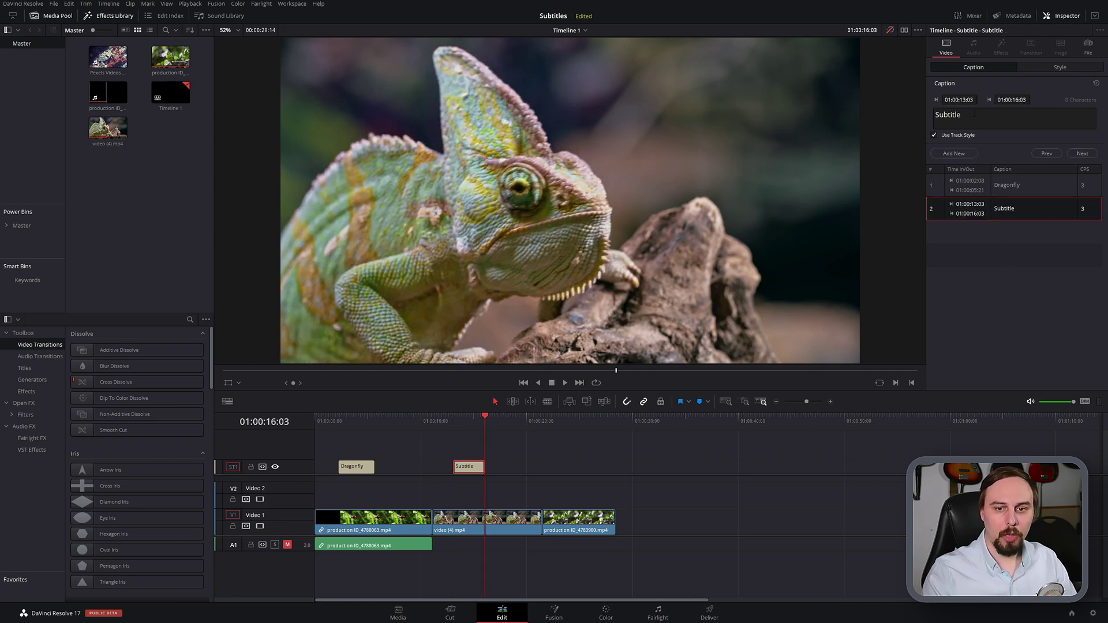
{"action": "left_click_drag", "start_coordinate": [961, 115], "coordinate": [936, 115]}
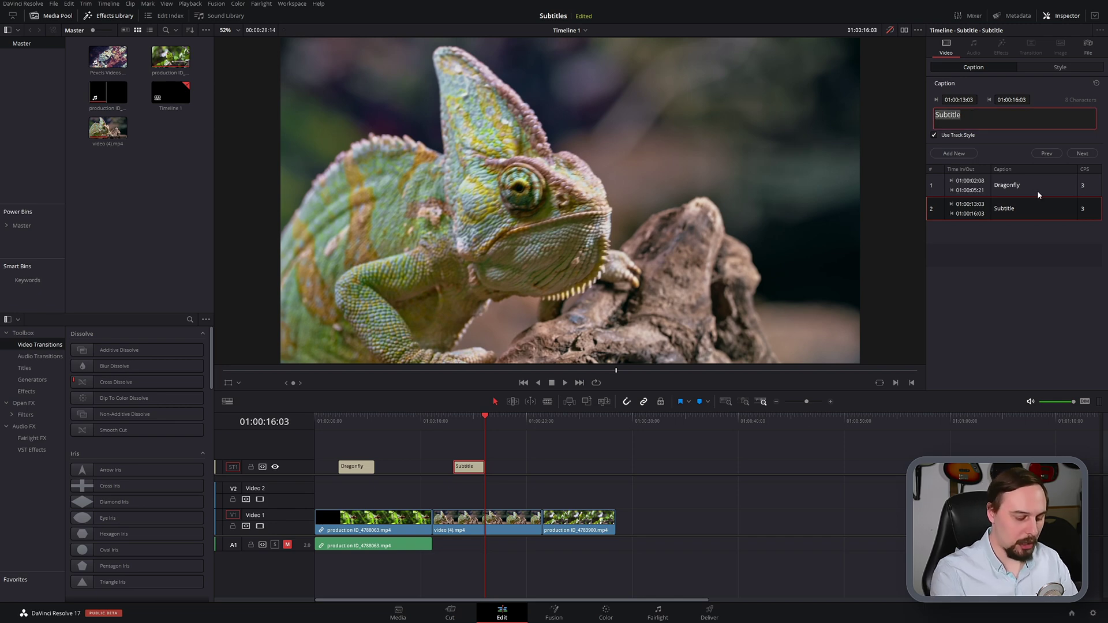
{"action": "type", "text": "Chameleon"}
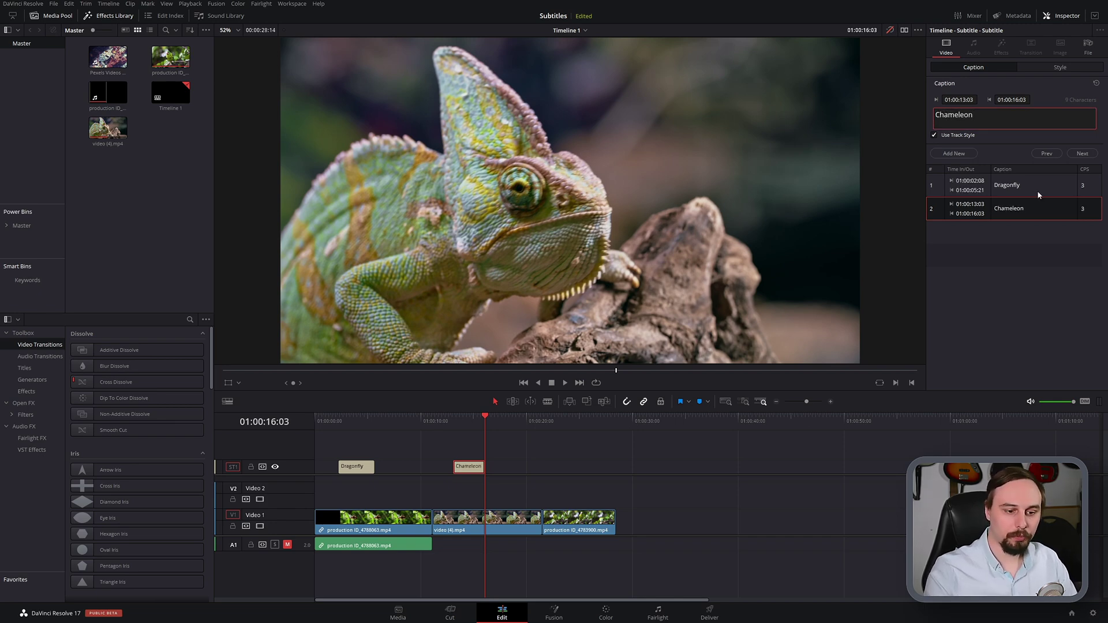
- Compare the Chameleon and Dragonfly captions by jumping between their shots
{"action": "left_click", "coordinate": [465, 425]}
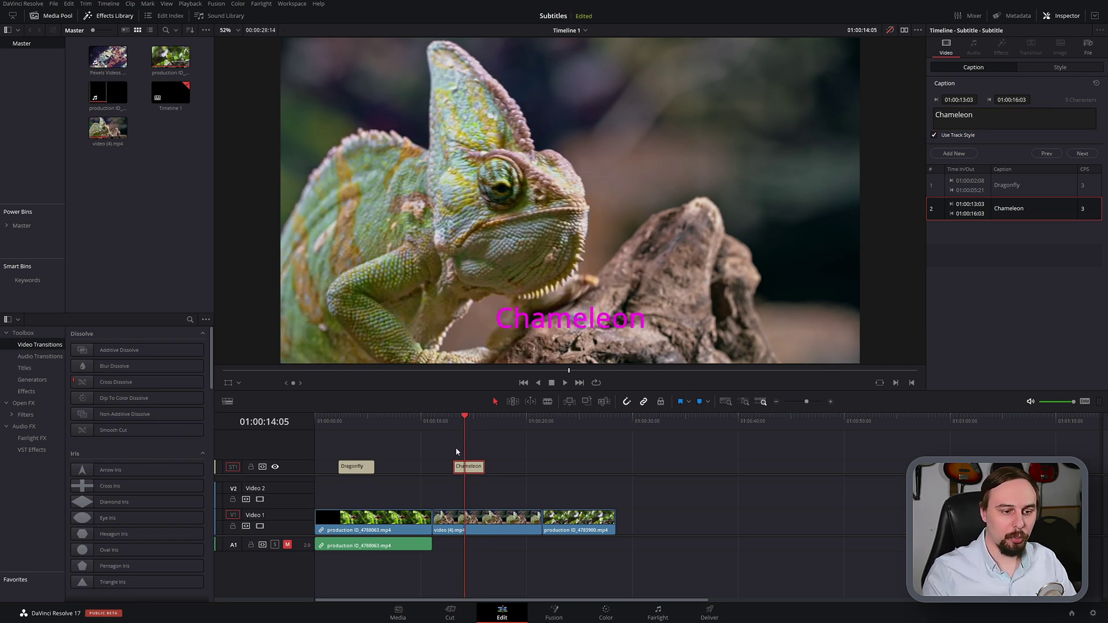
{"action": "left_click", "coordinate": [352, 422]}
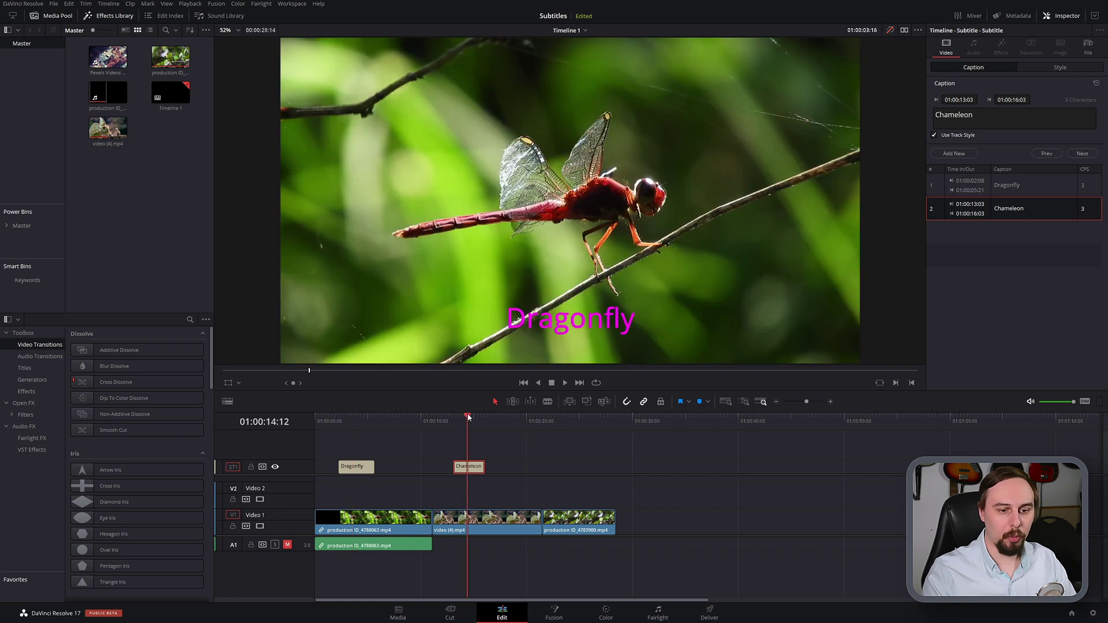
{"action": "left_click", "coordinate": [467, 421]}
{"action": "left_click", "coordinate": [354, 419]}
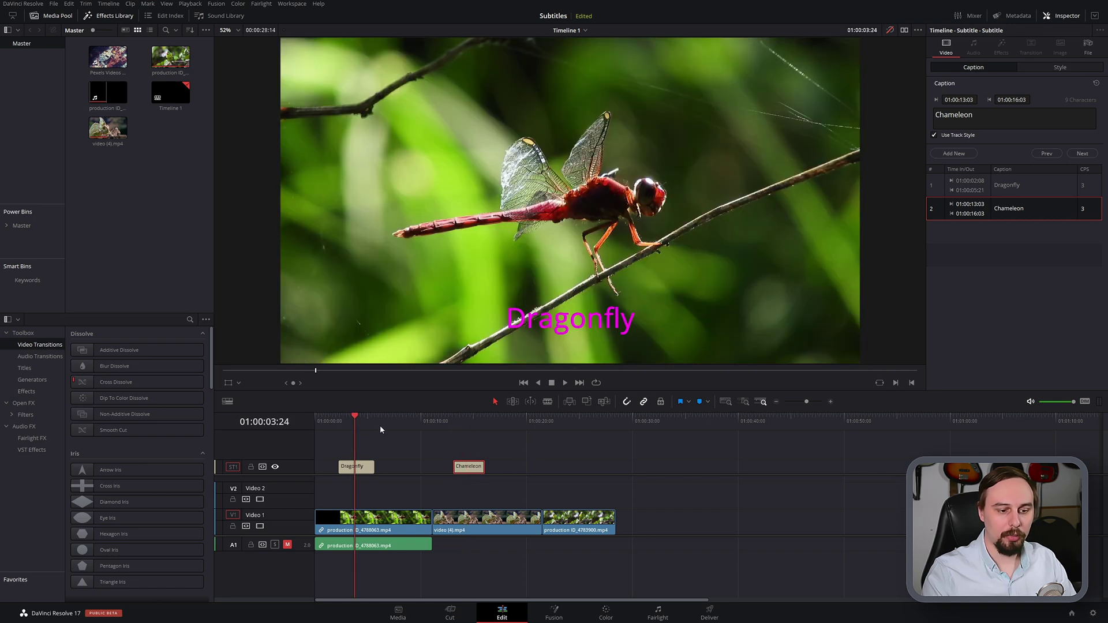
{"action": "left_click", "coordinate": [473, 422]}
- Add a 'Bird' caption over the parrot shot (01:00:23:18–01:00:26:18) and scrub to preview
{"action": "left_click", "coordinate": [565, 427]}
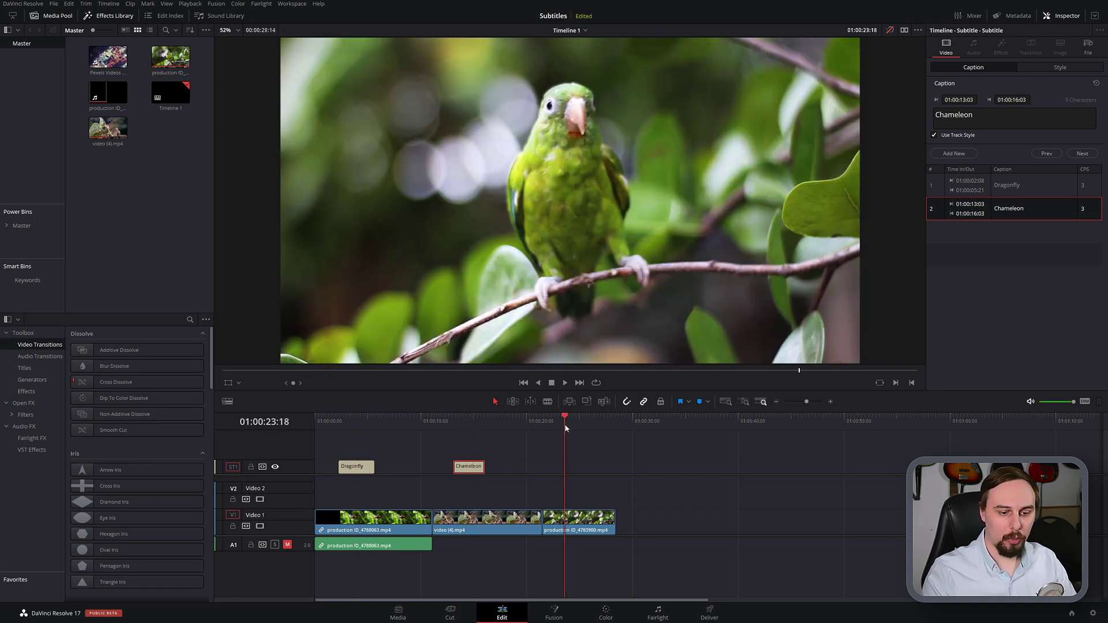
{"action": "left_click", "coordinate": [965, 157]}
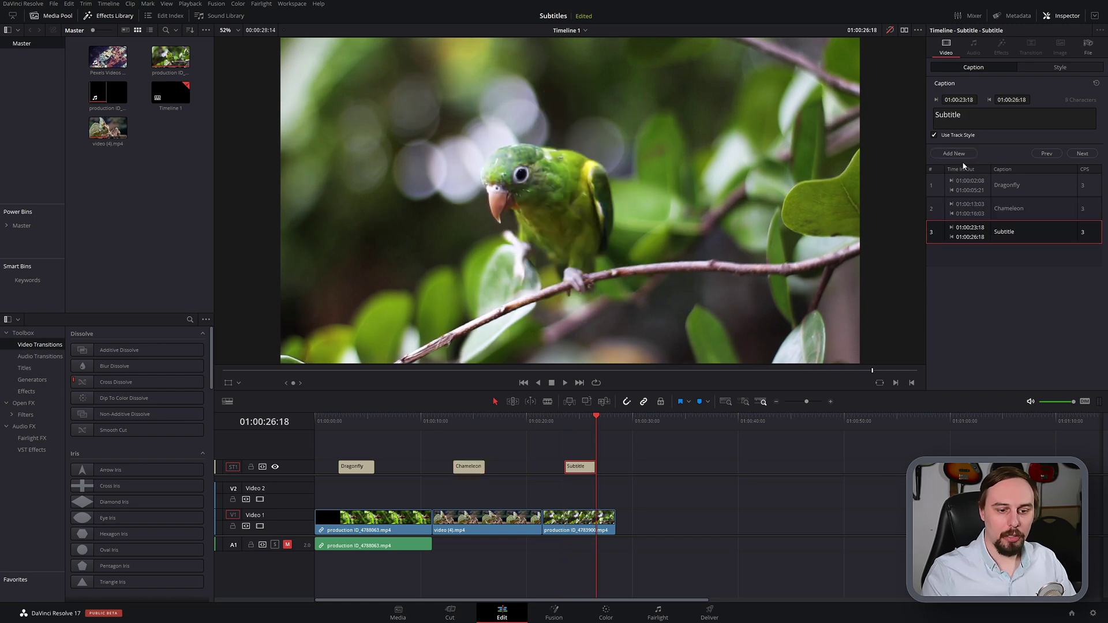
{"action": "double_click", "coordinate": [970, 115]}
{"action": "type", "text": "Bi"}
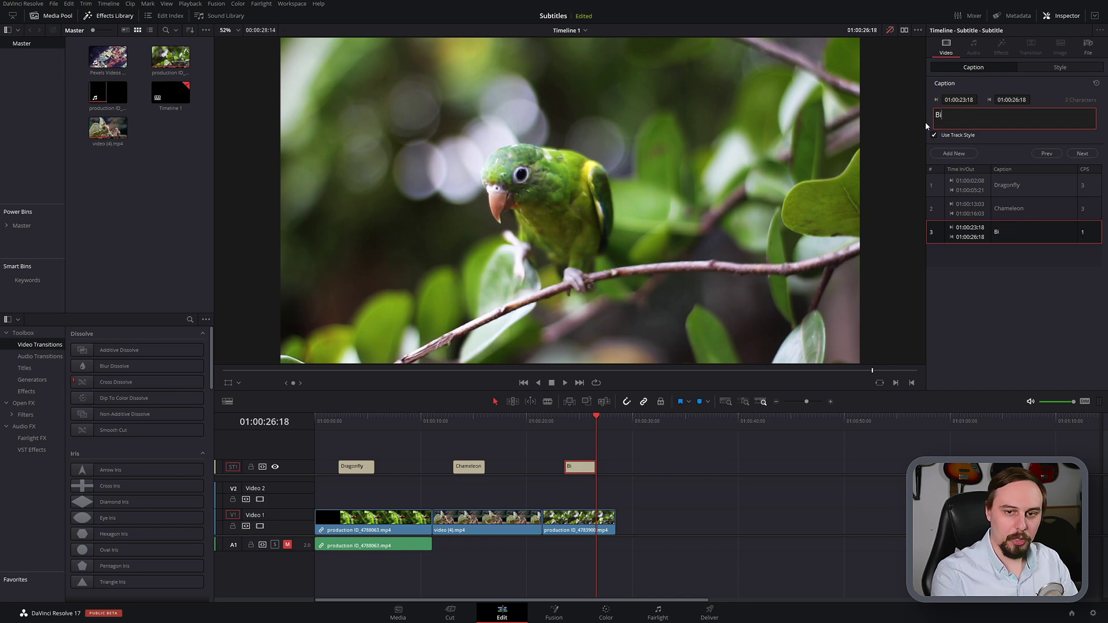
{"action": "type", "text": "rd"}
{"action": "left_click", "coordinate": [991, 291]}
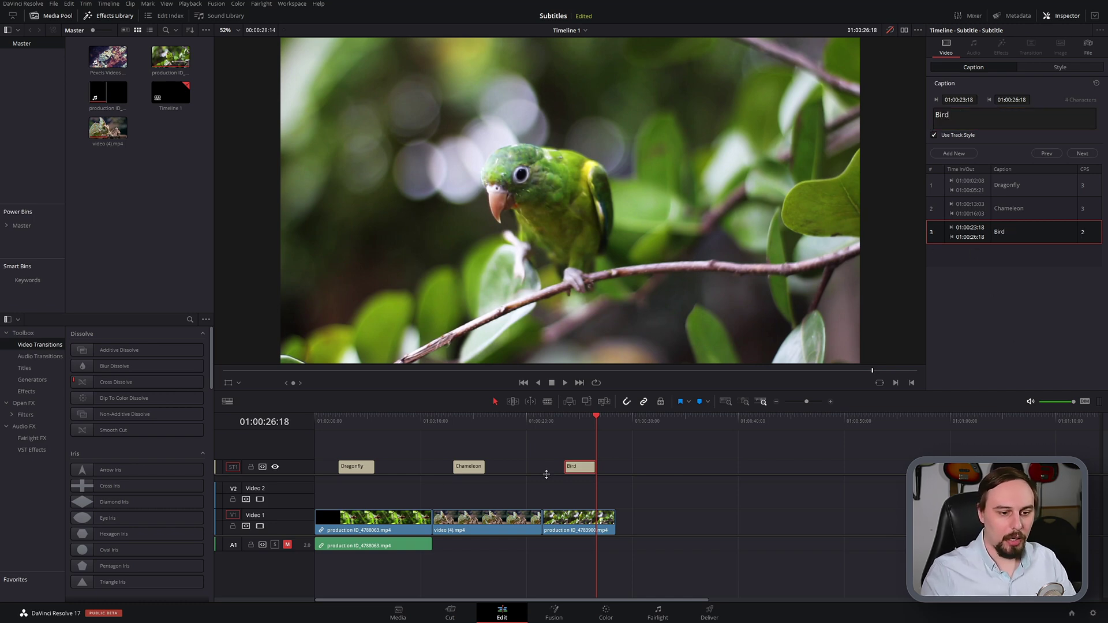
{"action": "left_click_drag", "start_coordinate": [351, 422], "coordinate": [584, 429]}
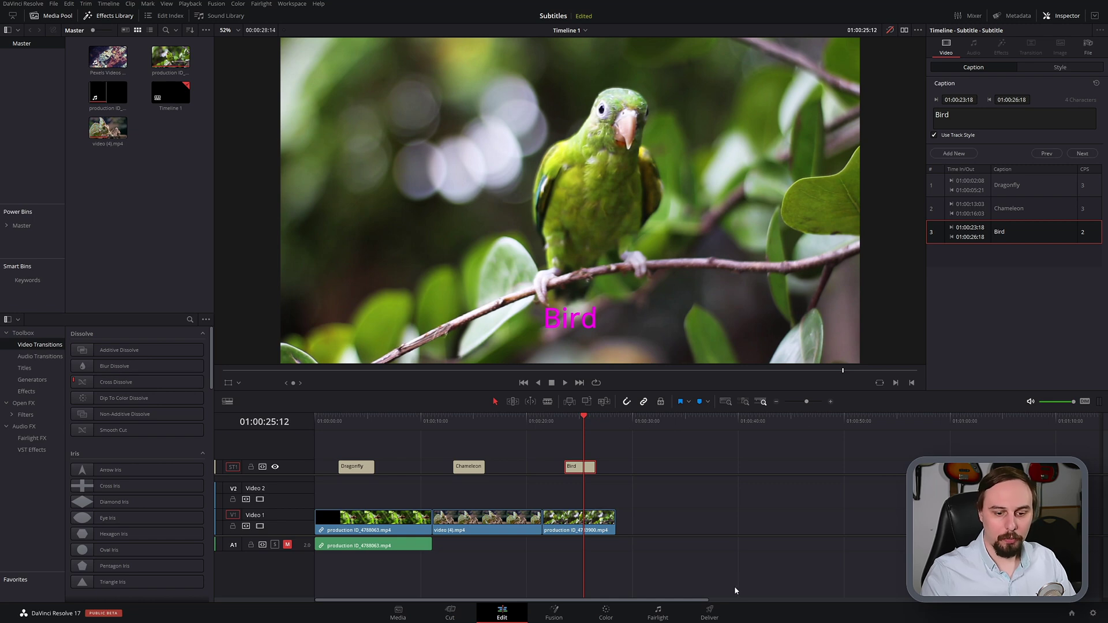
- On the Deliver page, enable Export Subtitle as a separate file in SRT format
{"action": "left_click", "coordinate": [710, 617]}
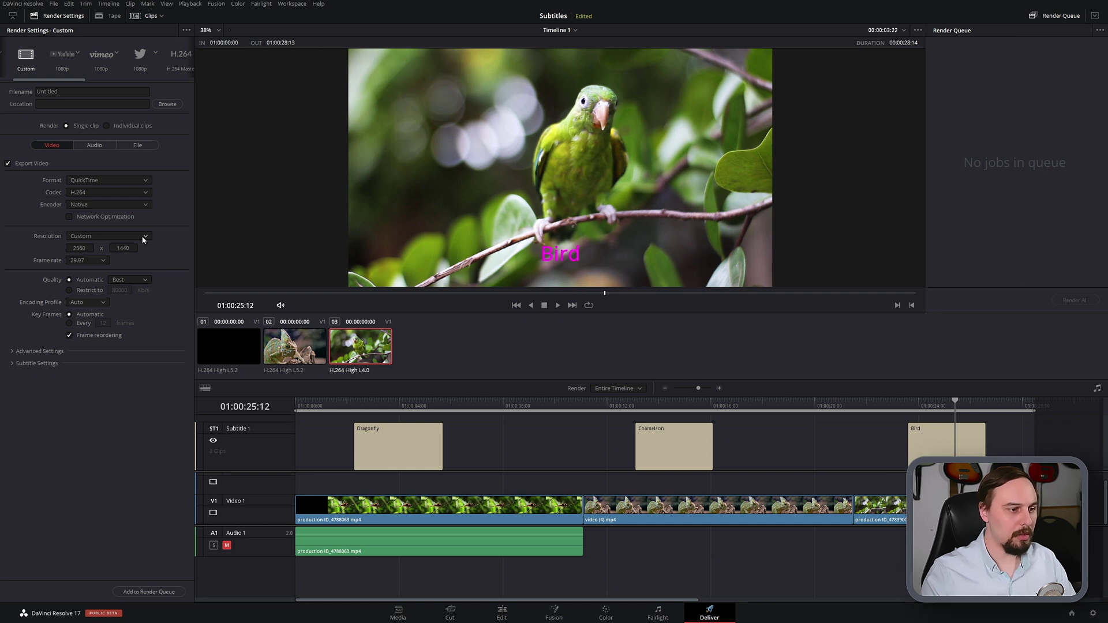
{"action": "left_click", "coordinate": [11, 365]}
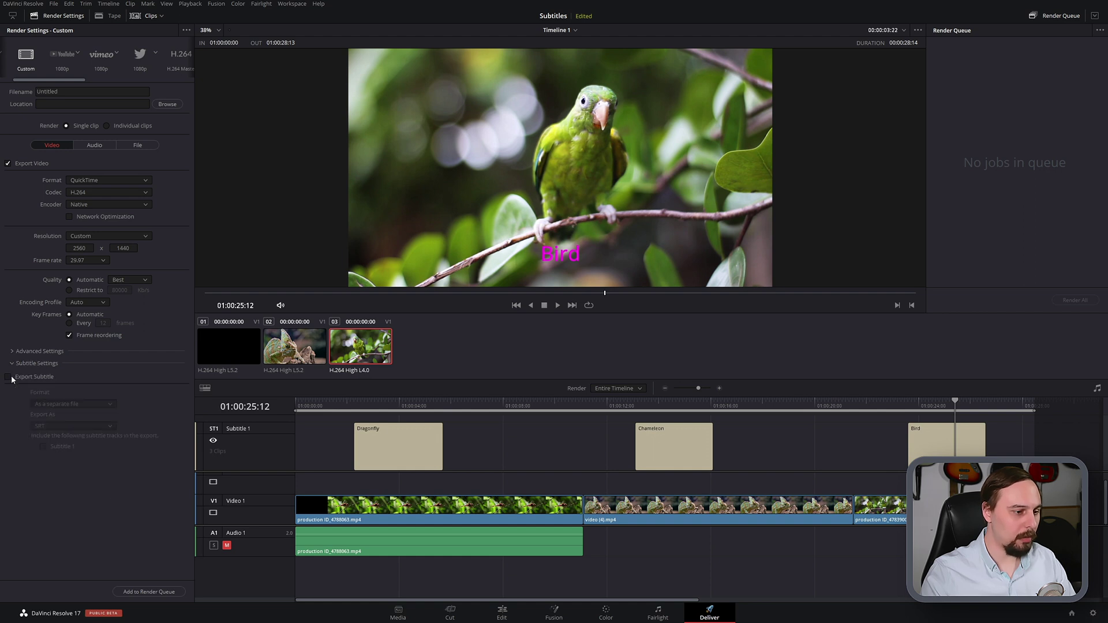
{"action": "left_click", "coordinate": [8, 377]}
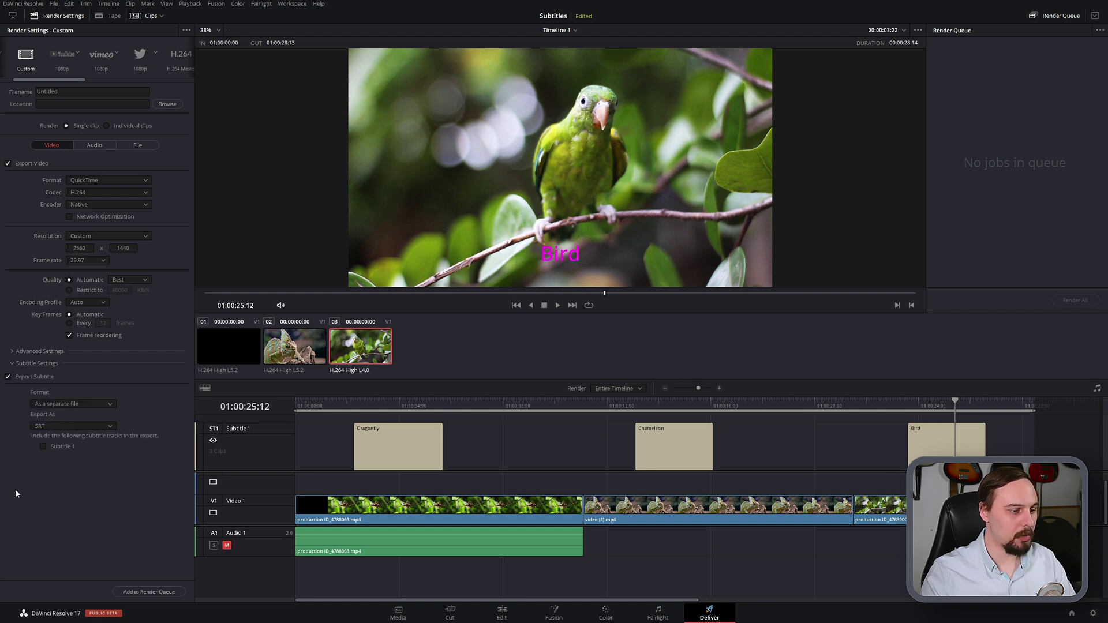
{"action": "left_click", "coordinate": [113, 405]}
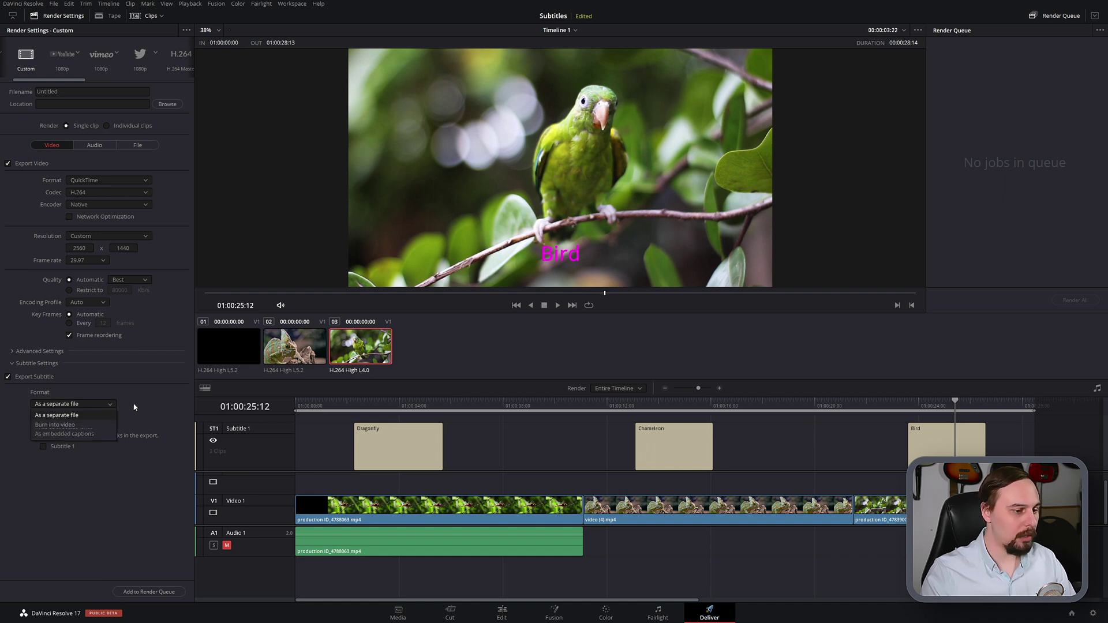
{"action": "left_click", "coordinate": [134, 407]}
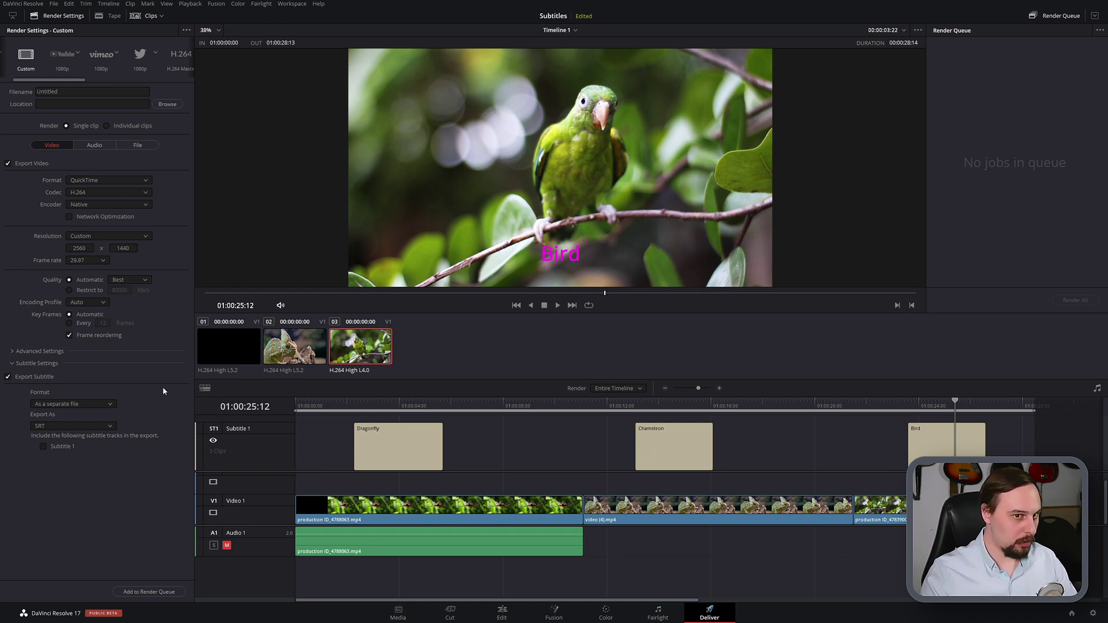
{"action": "left_click", "coordinate": [50, 425]}
{"action": "left_click", "coordinate": [50, 425]}
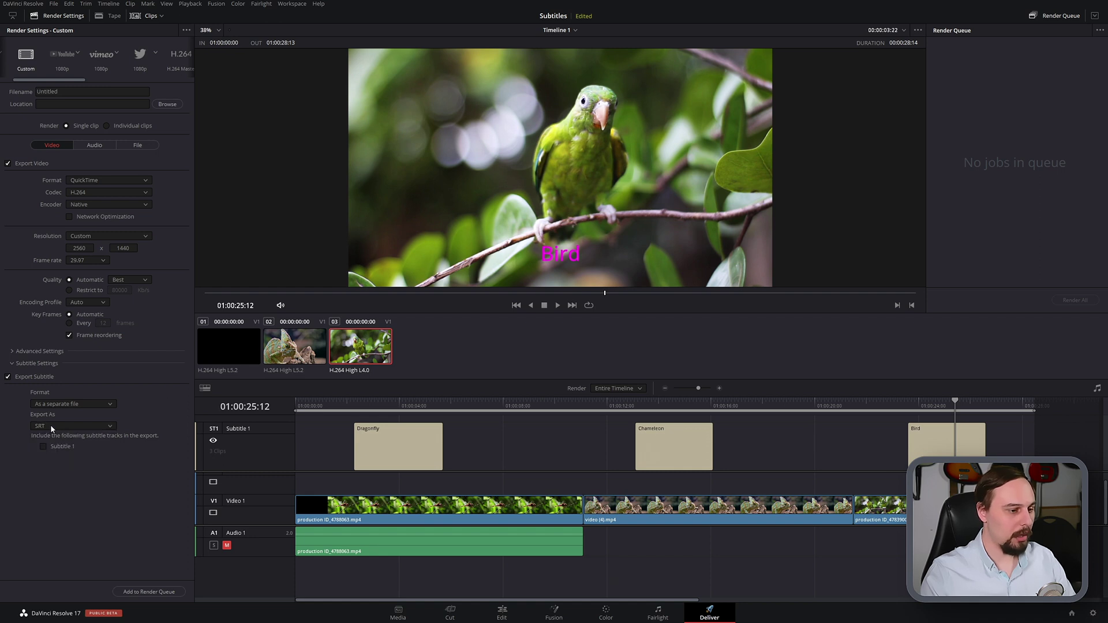
- Change the subtitle Format to Burn into video, then to As embedded captions (Text codec)
{"action": "left_click", "coordinate": [105, 403]}
{"action": "left_click", "coordinate": [82, 425]}
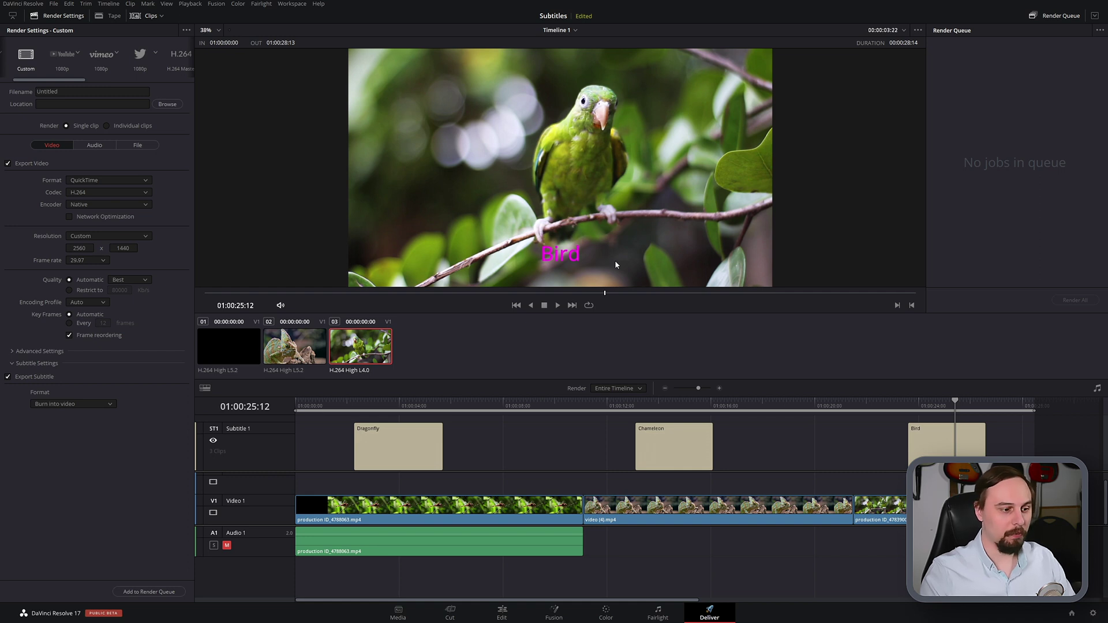
{"action": "left_click", "coordinate": [107, 402]}
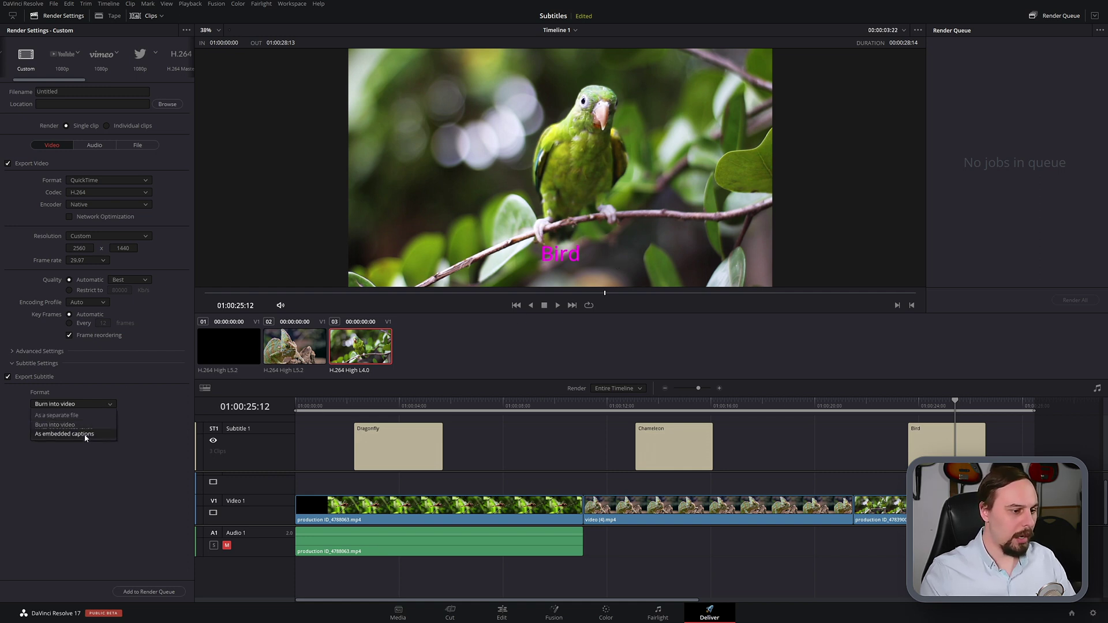
{"action": "left_click", "coordinate": [86, 436]}
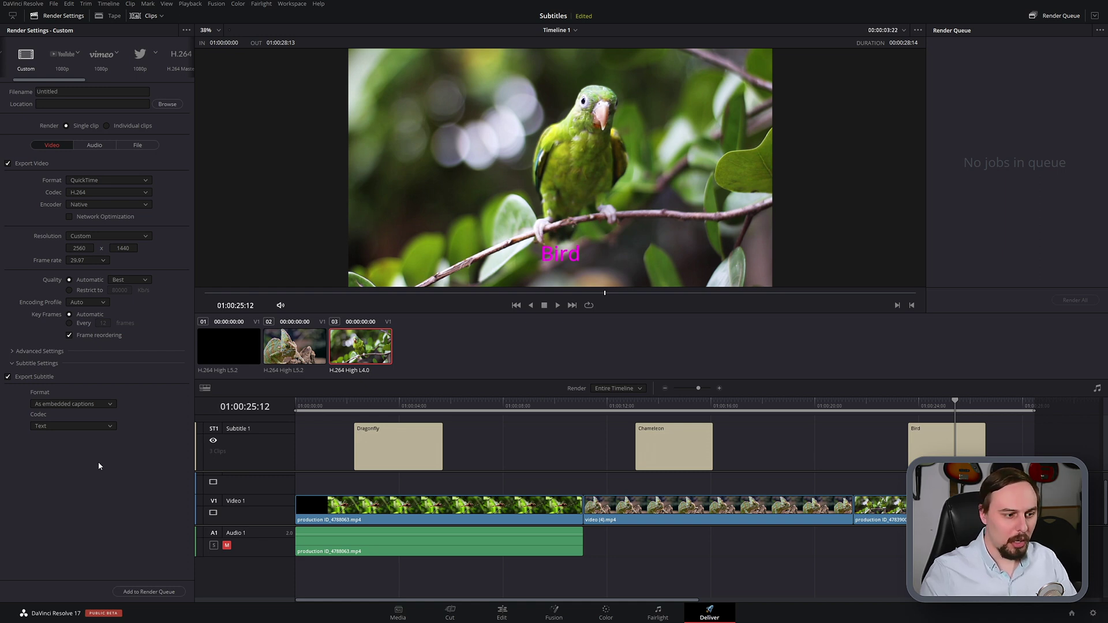
- Set the subtitle Format to Burn into video, then return it to As a separate file (SRT)
{"action": "left_click", "coordinate": [104, 405]}
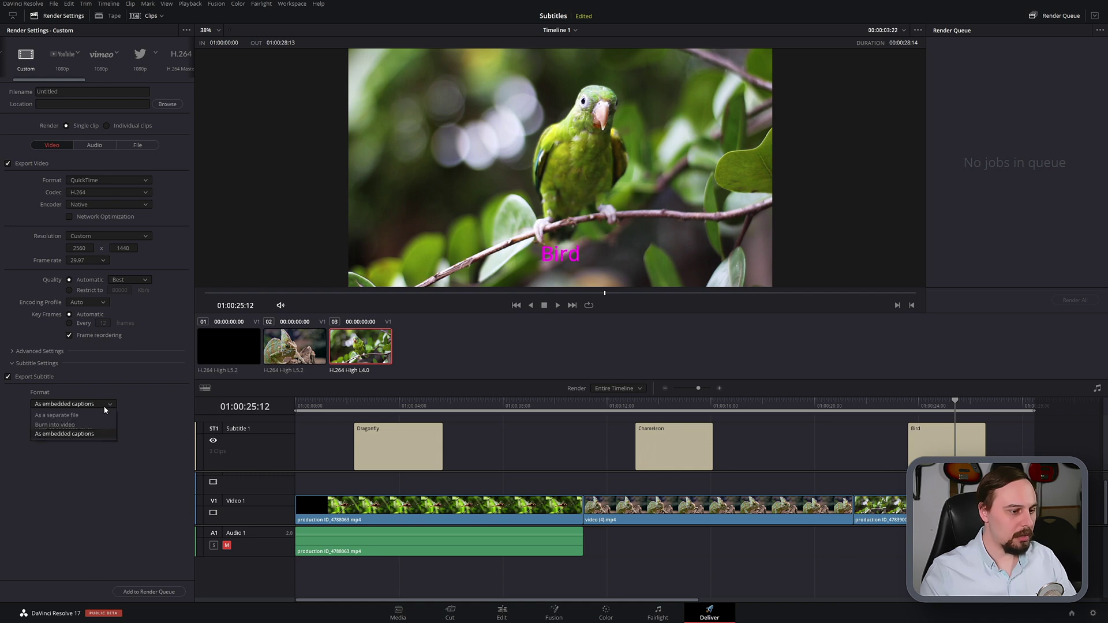
{"action": "left_click", "coordinate": [69, 425]}
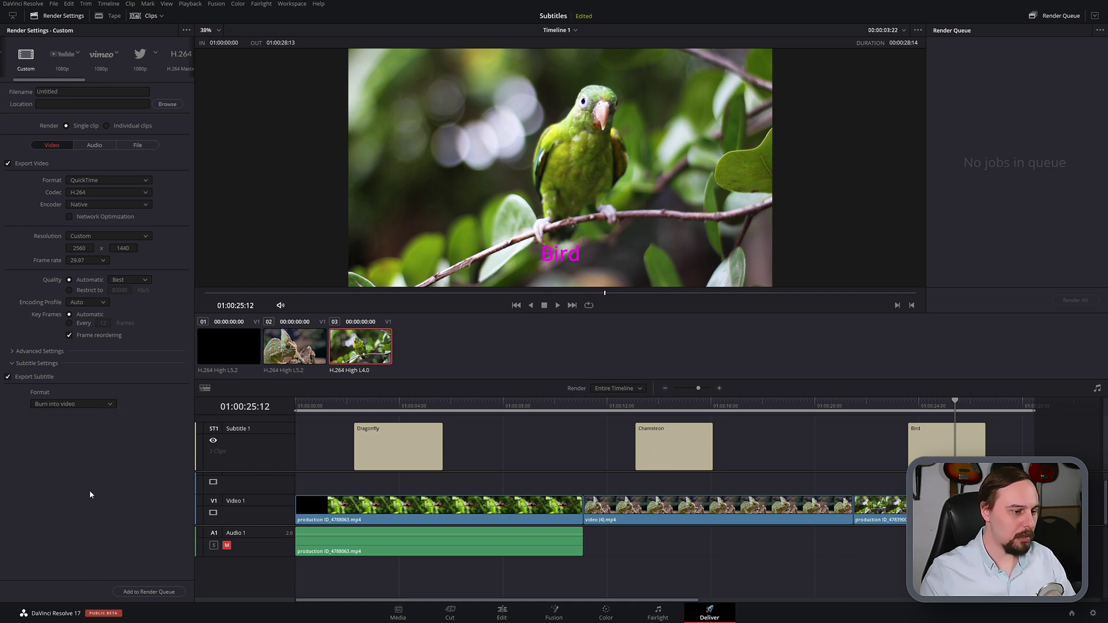
{"action": "left_click", "coordinate": [109, 404]}
{"action": "left_click", "coordinate": [96, 412]}
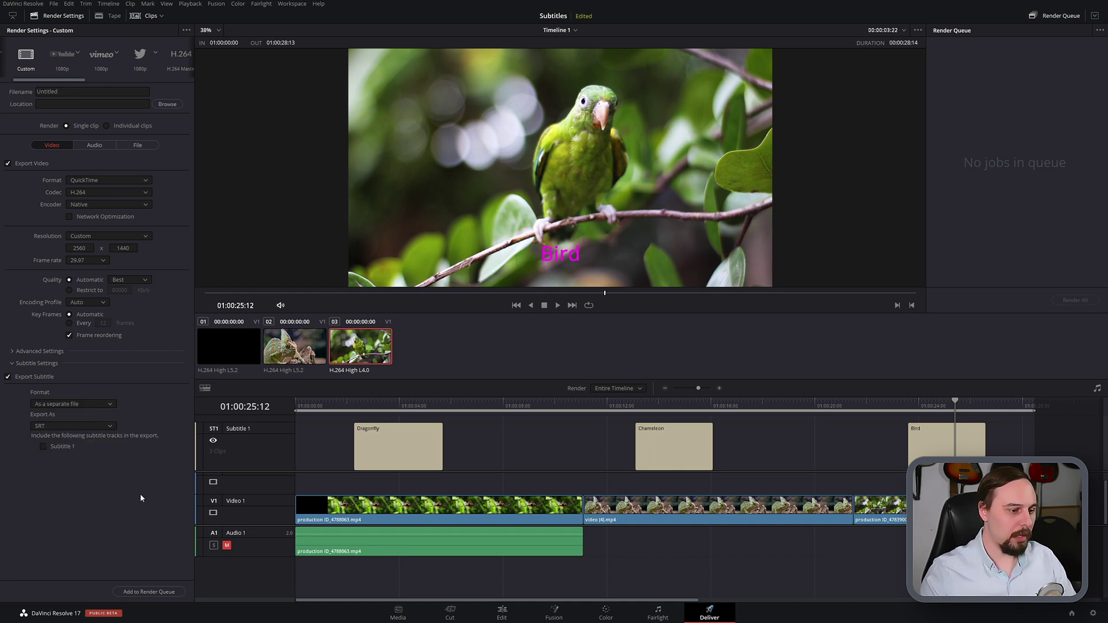